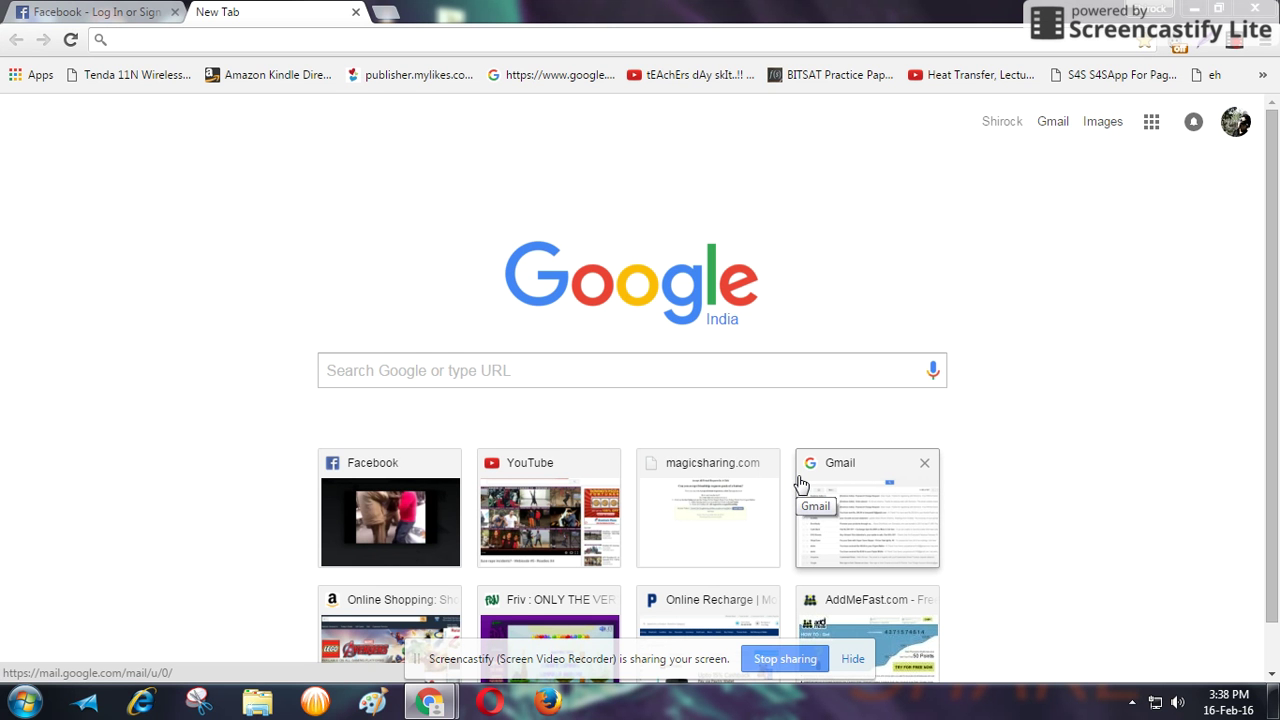
{"action": "key", "text": "ctrl+Tab"}
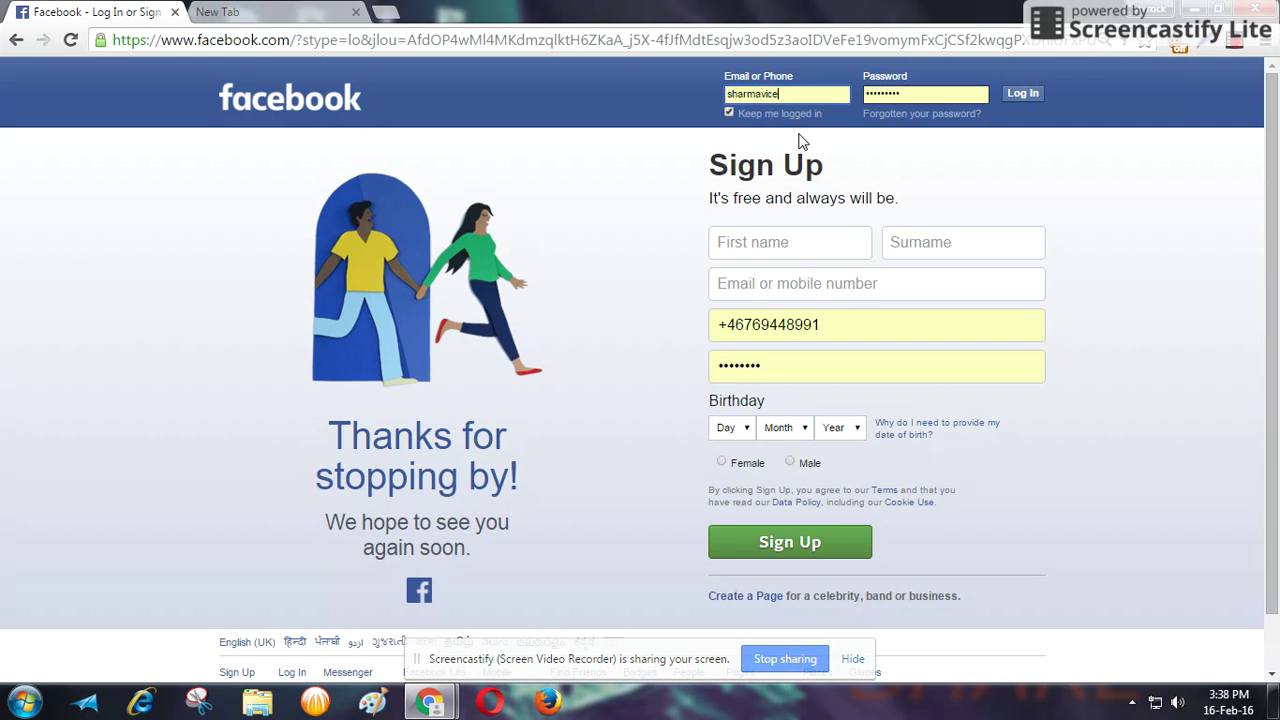
{"action": "double_click", "coordinate": [792, 94]}
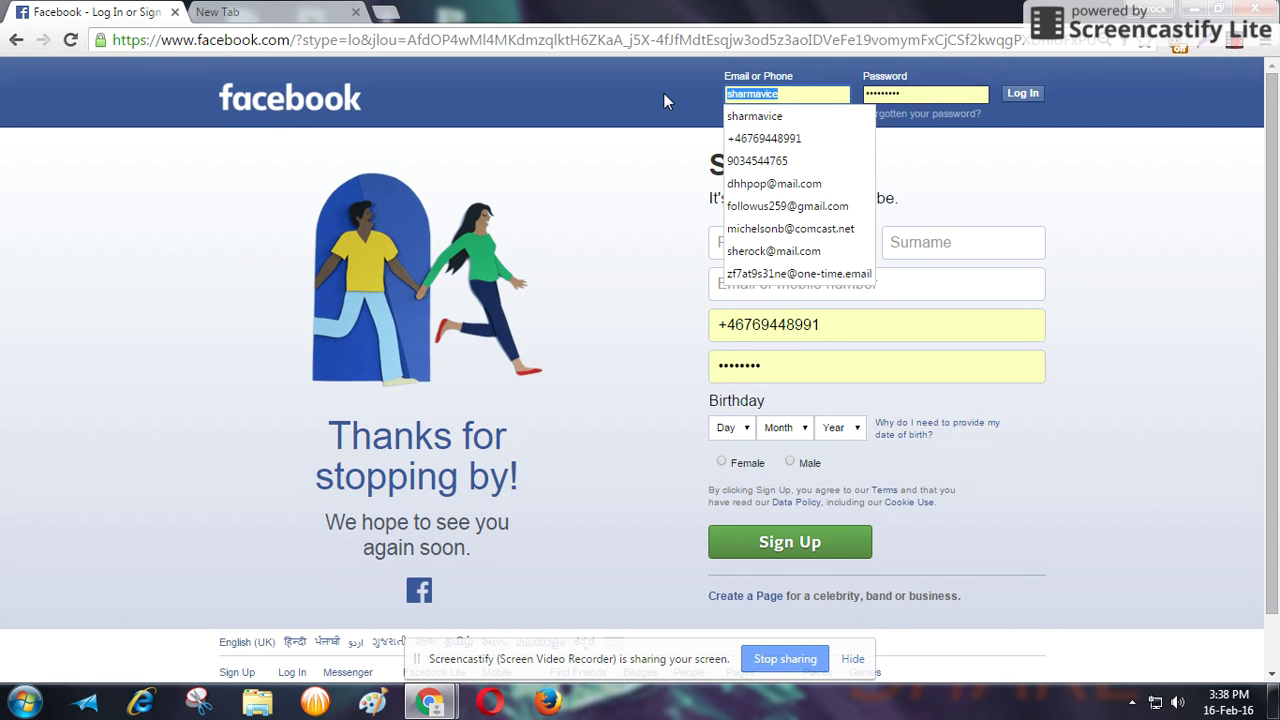
{"action": "type", "text": "a"}
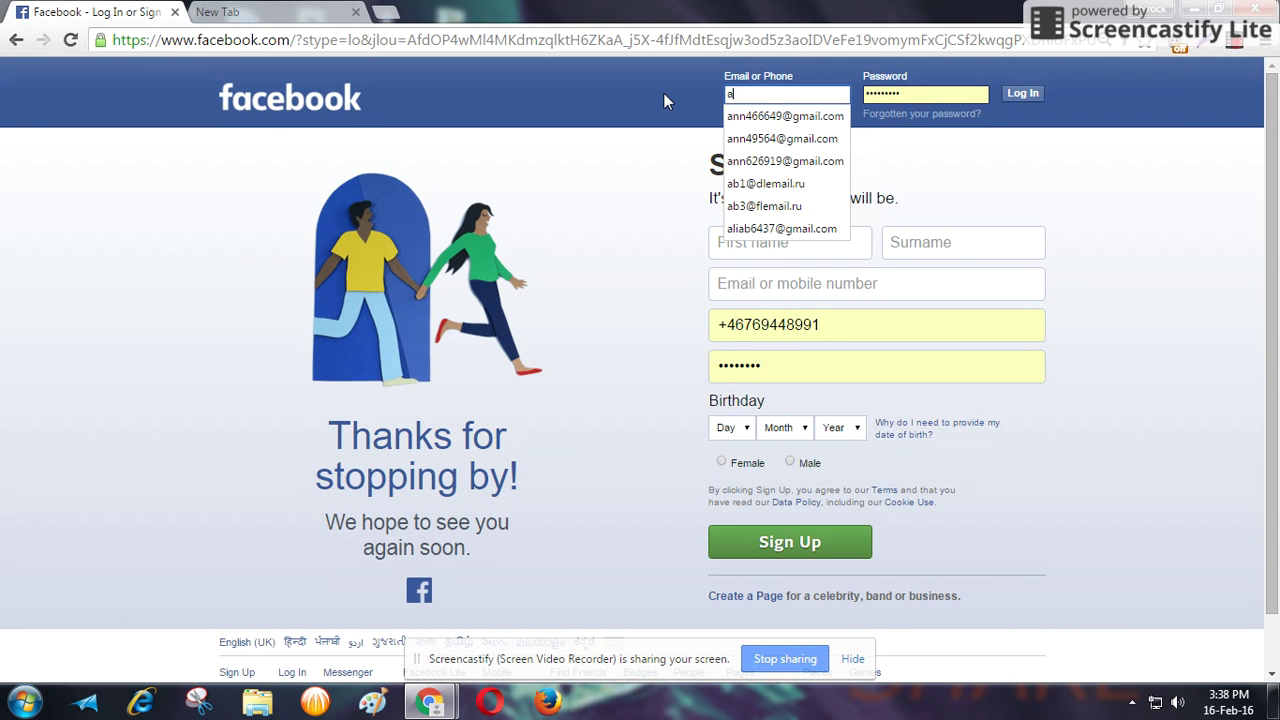
{"action": "type", "text": "n"}
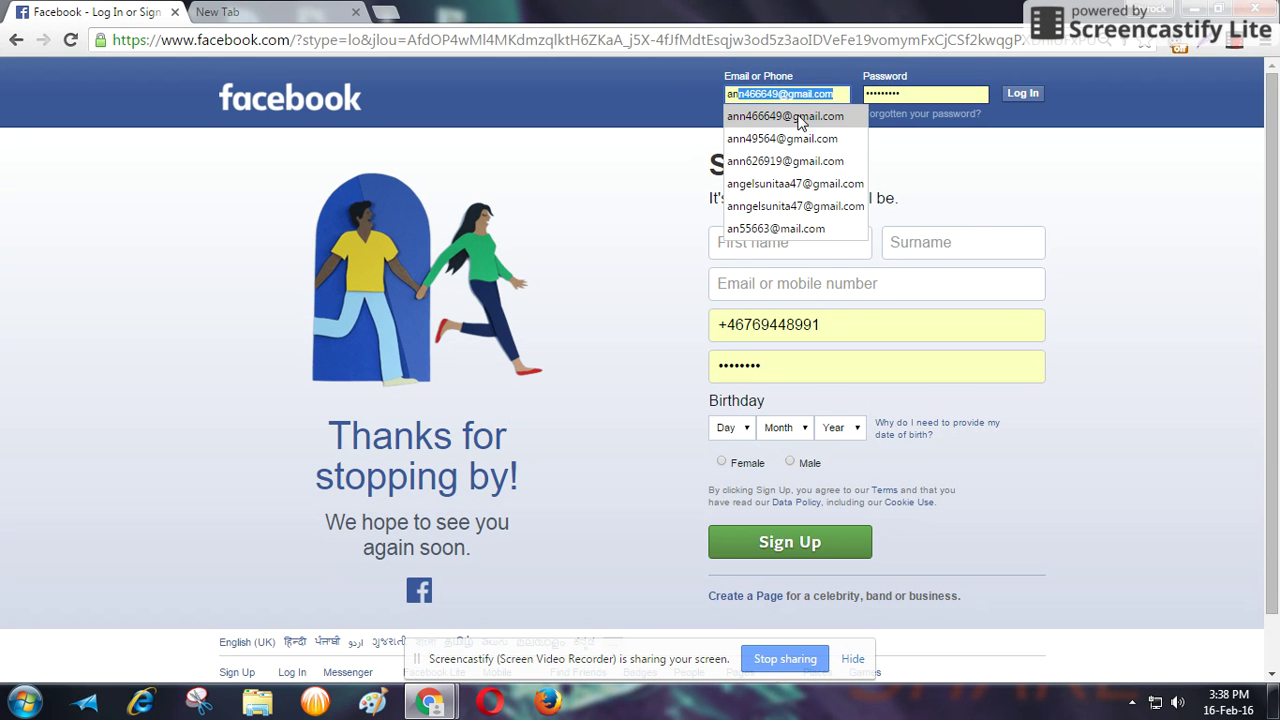
{"action": "left_click", "coordinate": [781, 229]}
{"action": "double_click", "coordinate": [866, 94]}
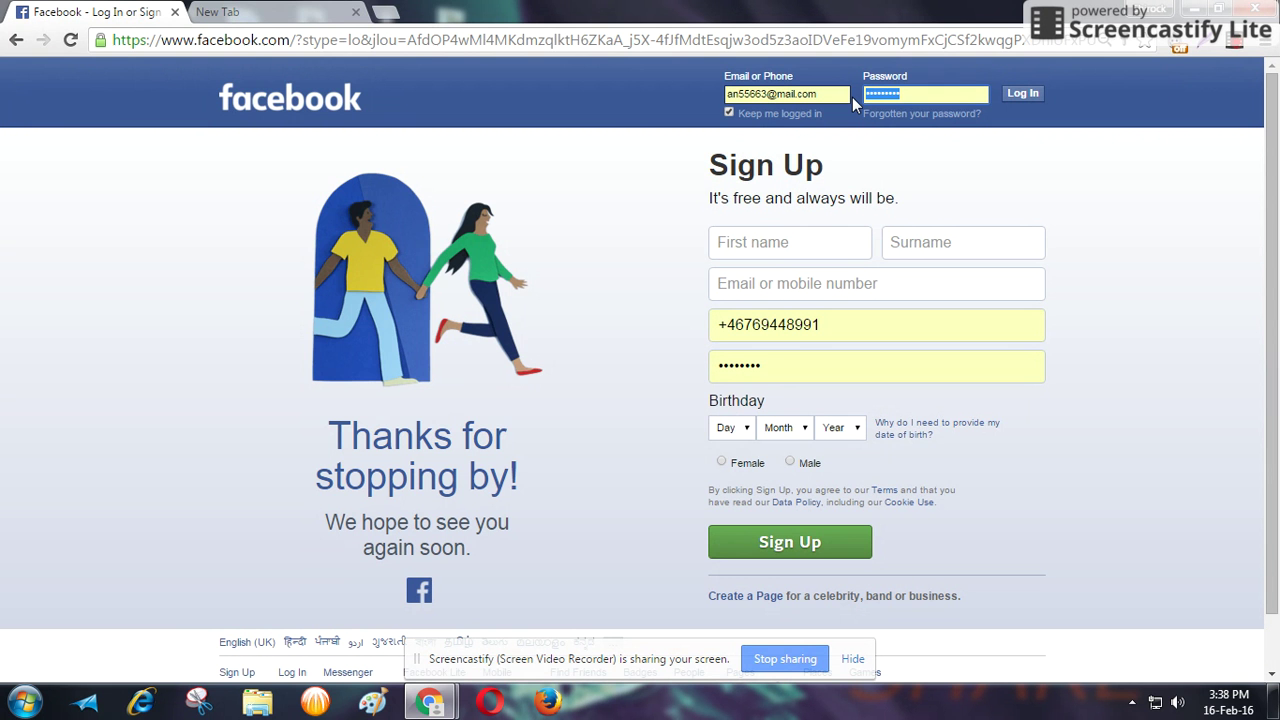
{"action": "type", "text": "a"}
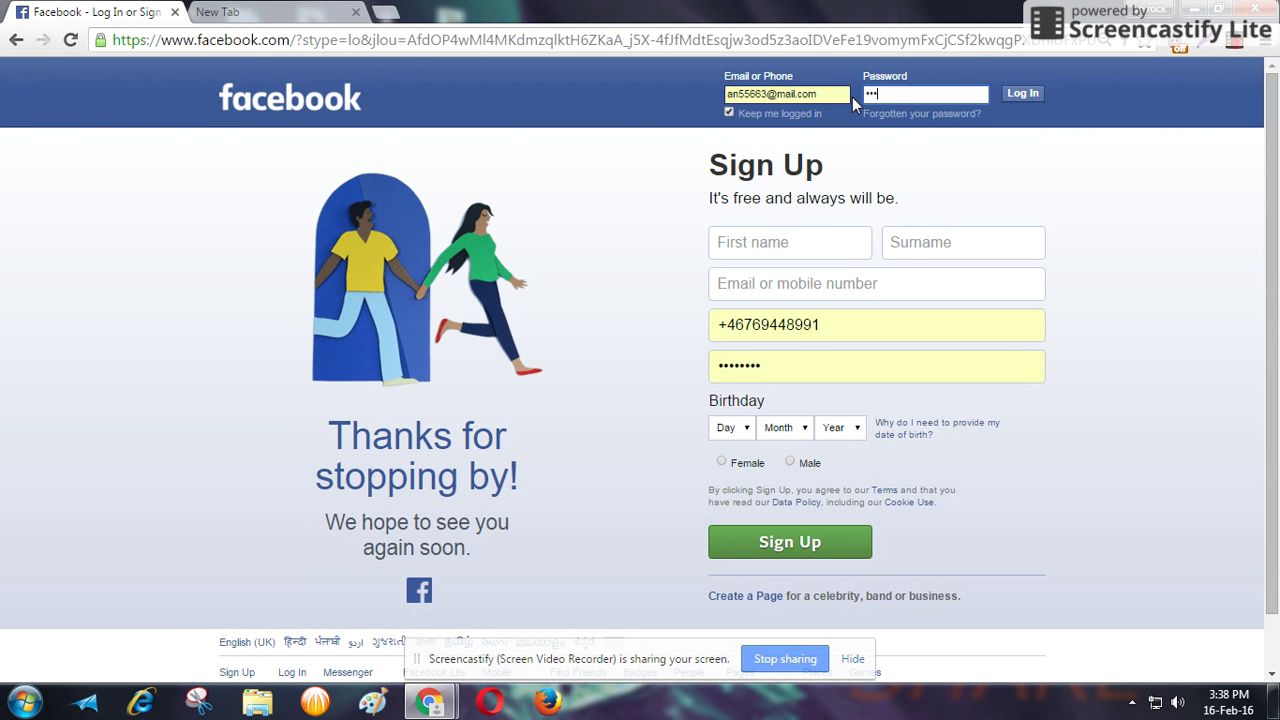
{"action": "key", "text": "Return"}
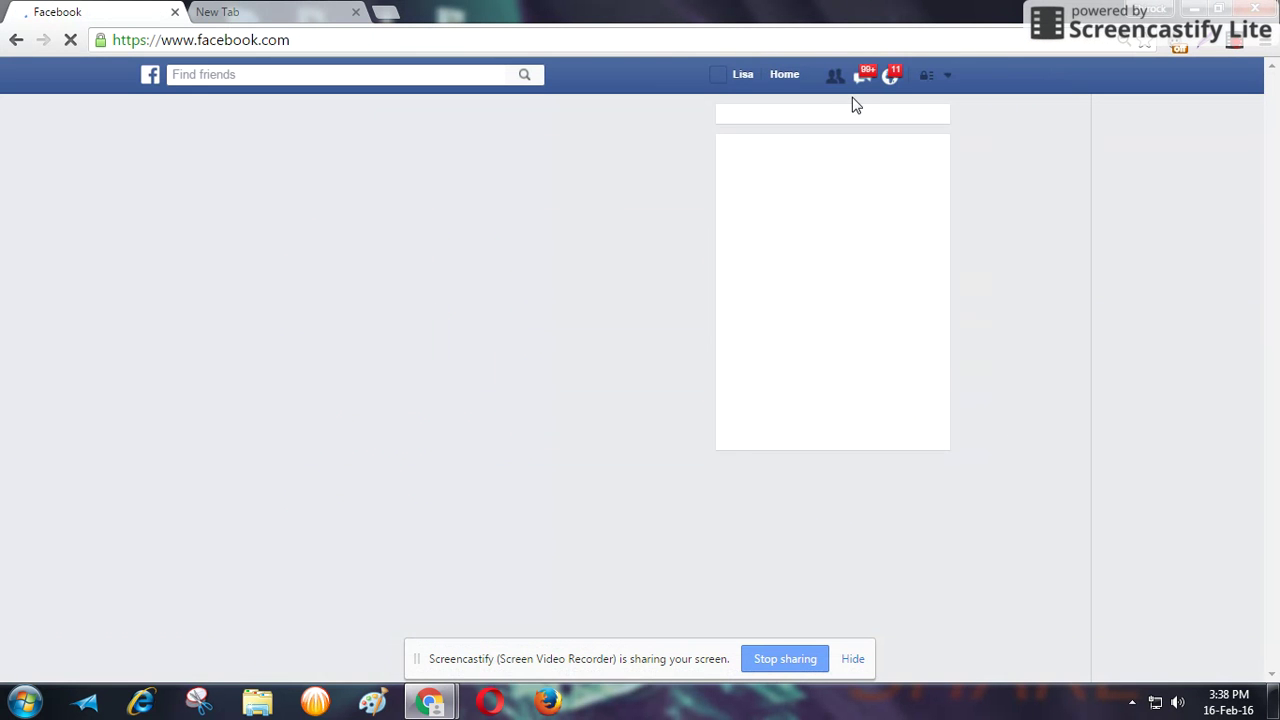
{"action": "left_click", "coordinate": [305, 12]}
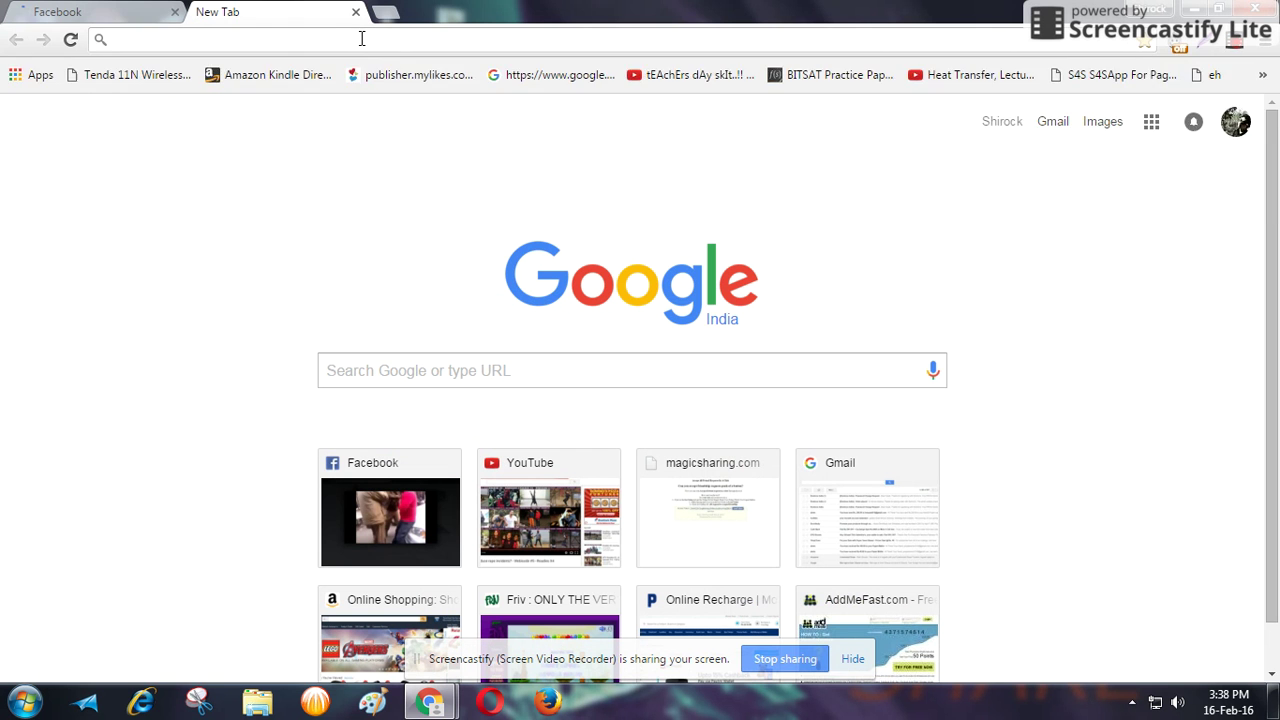
- Search Google for 'id to page' and open Facebook Help's article on converting a profile to a Page
{"action": "type", "text": "go"}
{"action": "key", "text": "Return"}
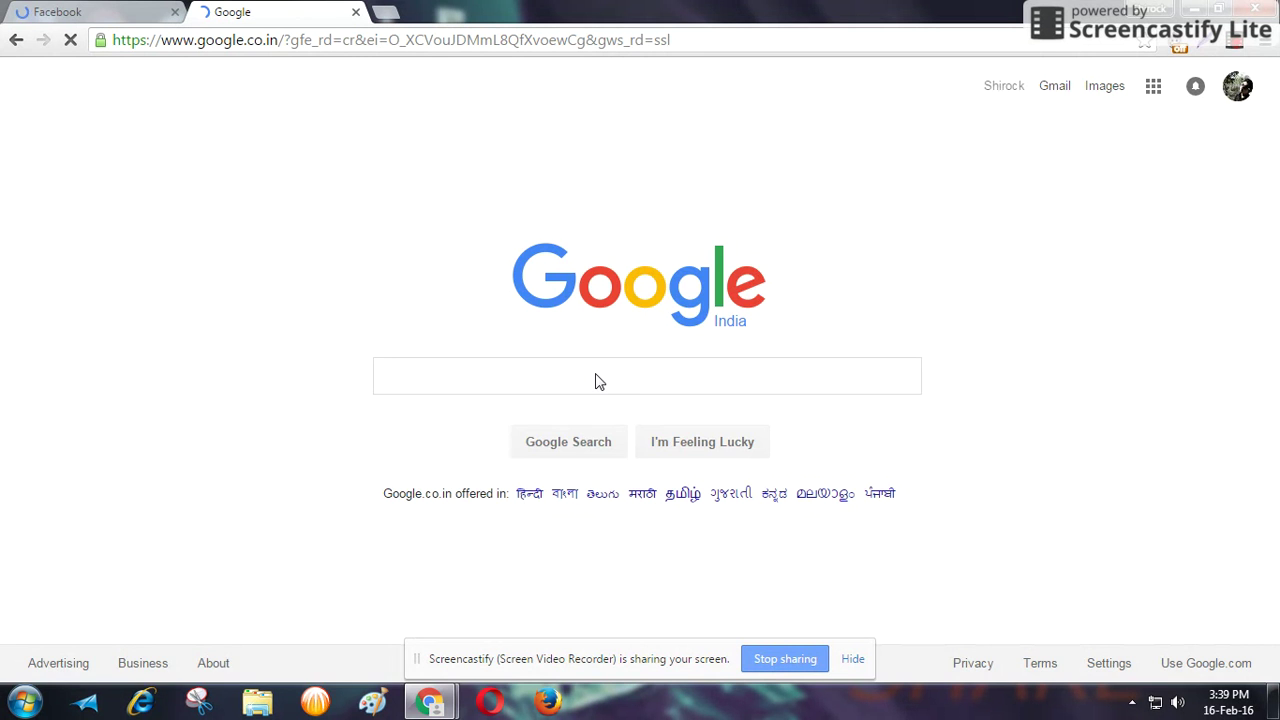
{"action": "type", "text": "id "}
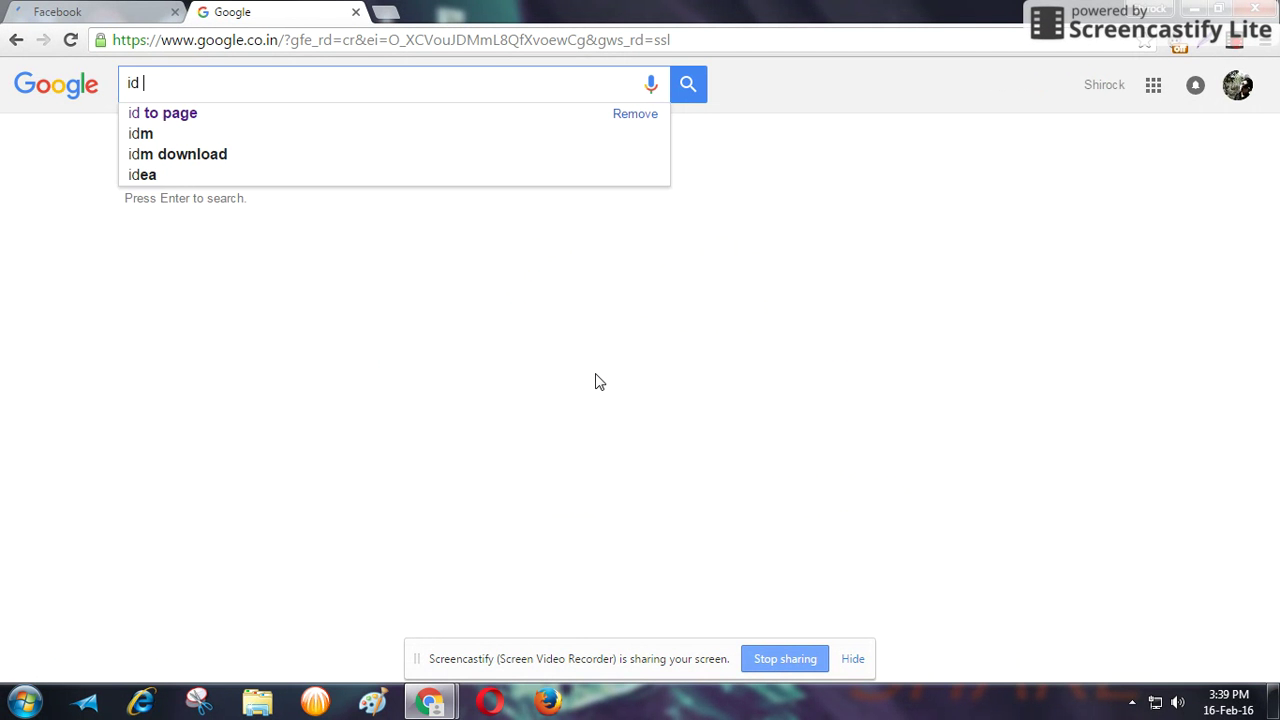
{"action": "type", "text": "to page"}
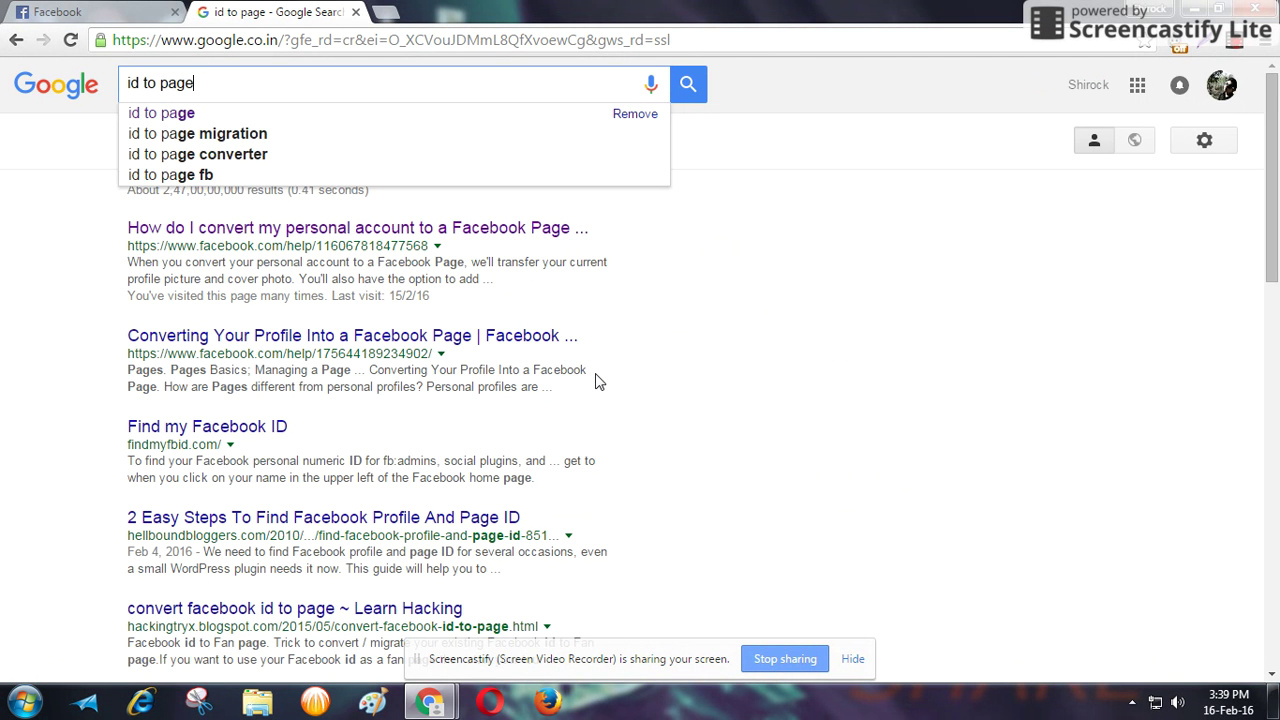
{"action": "key", "text": "Return"}
{"action": "left_click", "coordinate": [376, 230]}
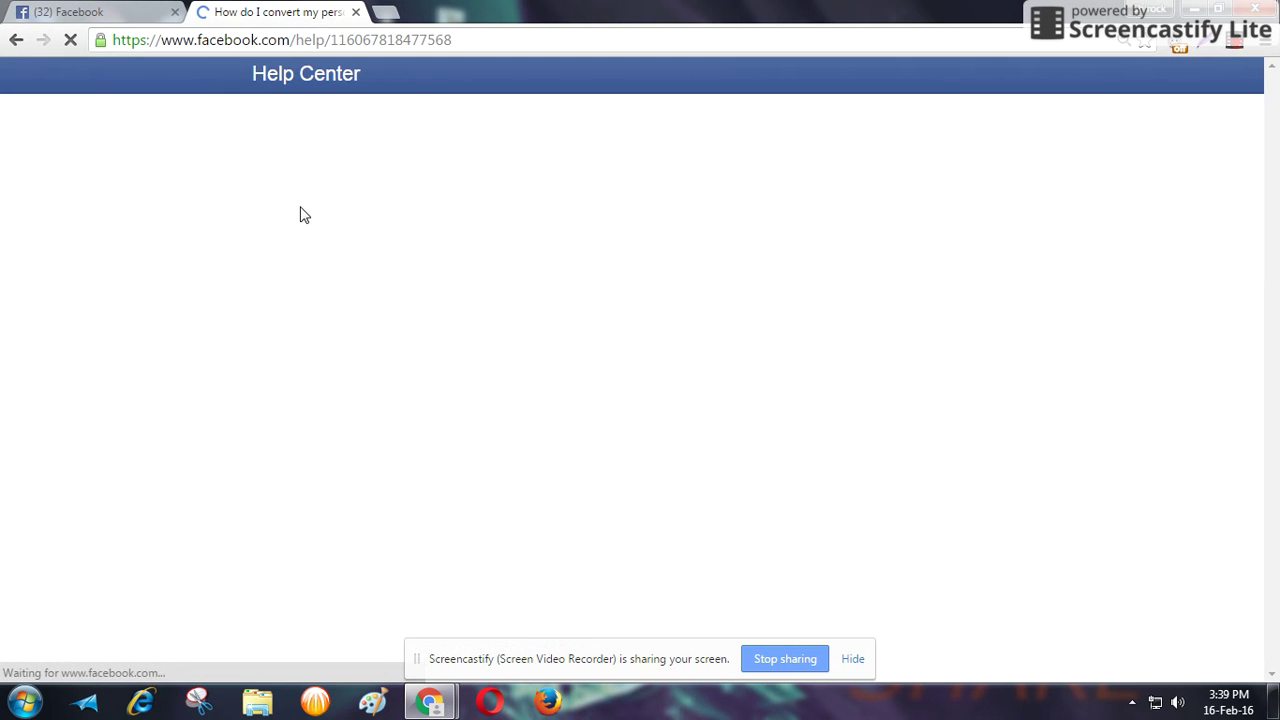
{"action": "scroll", "coordinate": [328, 303], "scroll_direction": "down", "scroll_amount": 2}
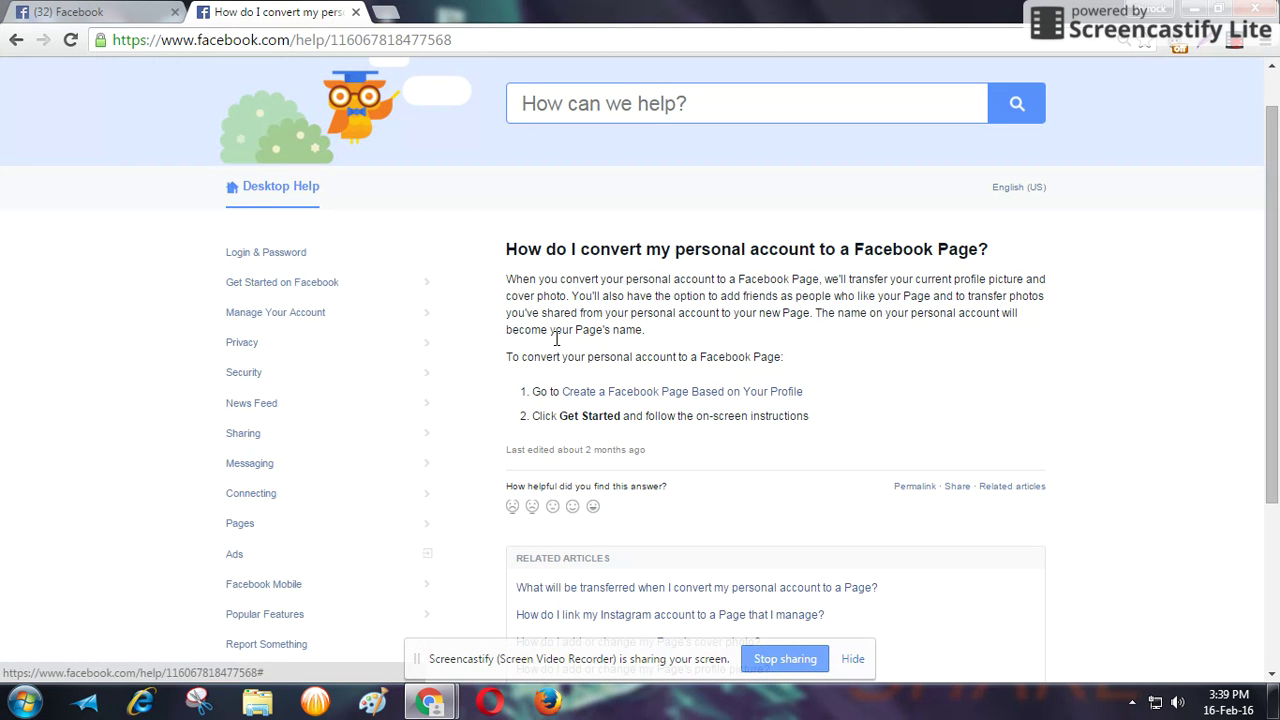
- Start the profile-based Page creation and review the converted Local Business Page showing 1,042 likes
{"action": "left_click", "coordinate": [704, 396]}
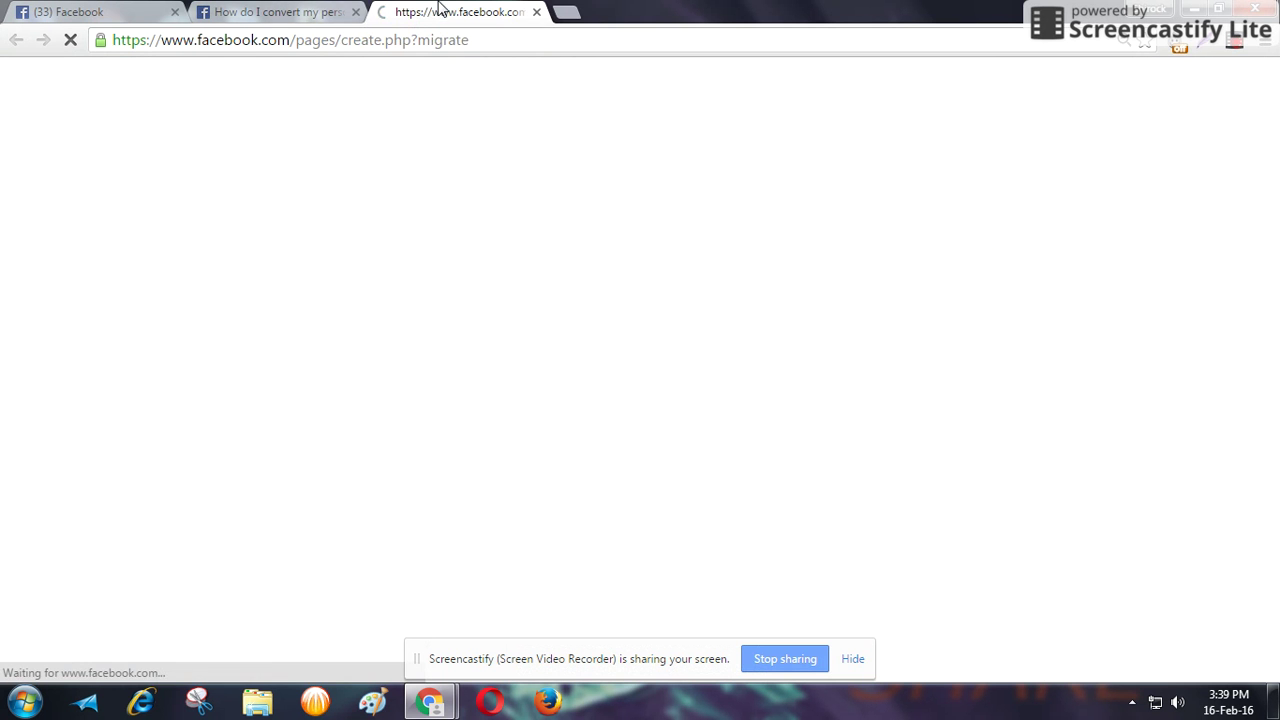
{"action": "left_click", "coordinate": [308, 8]}
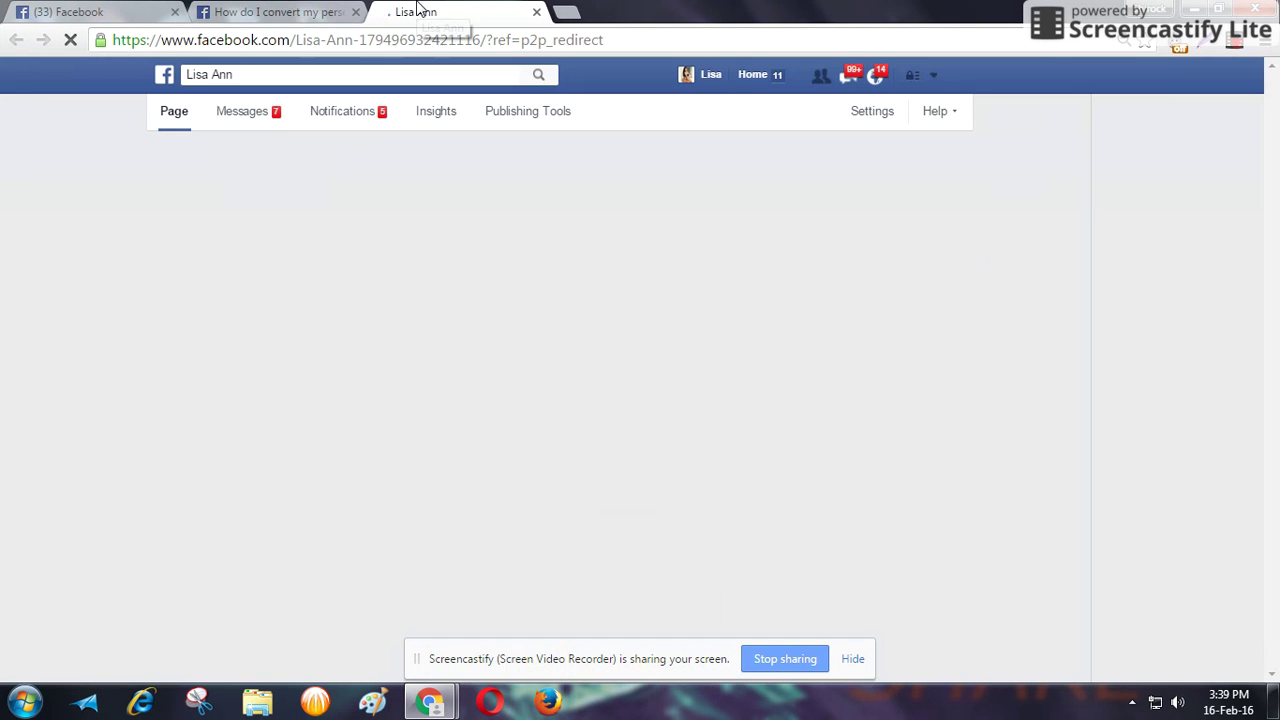
{"action": "left_click", "coordinate": [420, 20]}
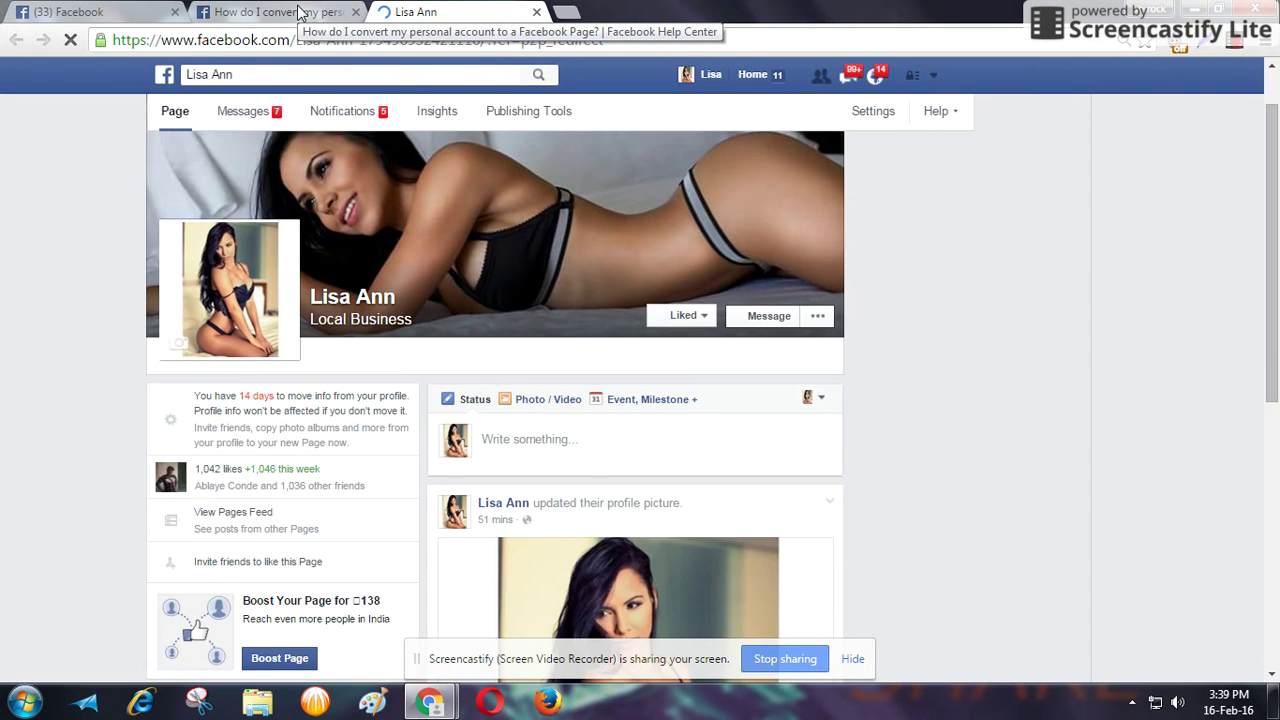
{"action": "scroll", "coordinate": [512, 248], "scroll_direction": "up", "scroll_amount": 1}
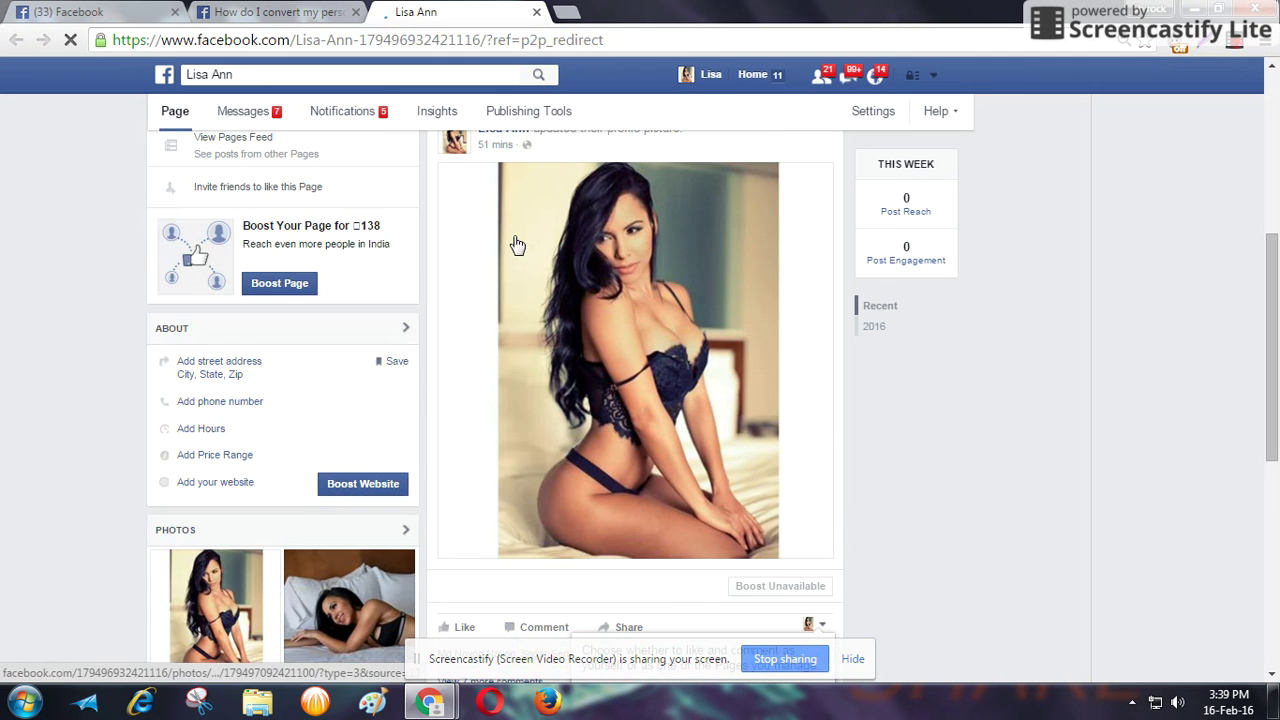
{"action": "scroll", "coordinate": [440, 285], "scroll_direction": "up", "scroll_amount": 1}
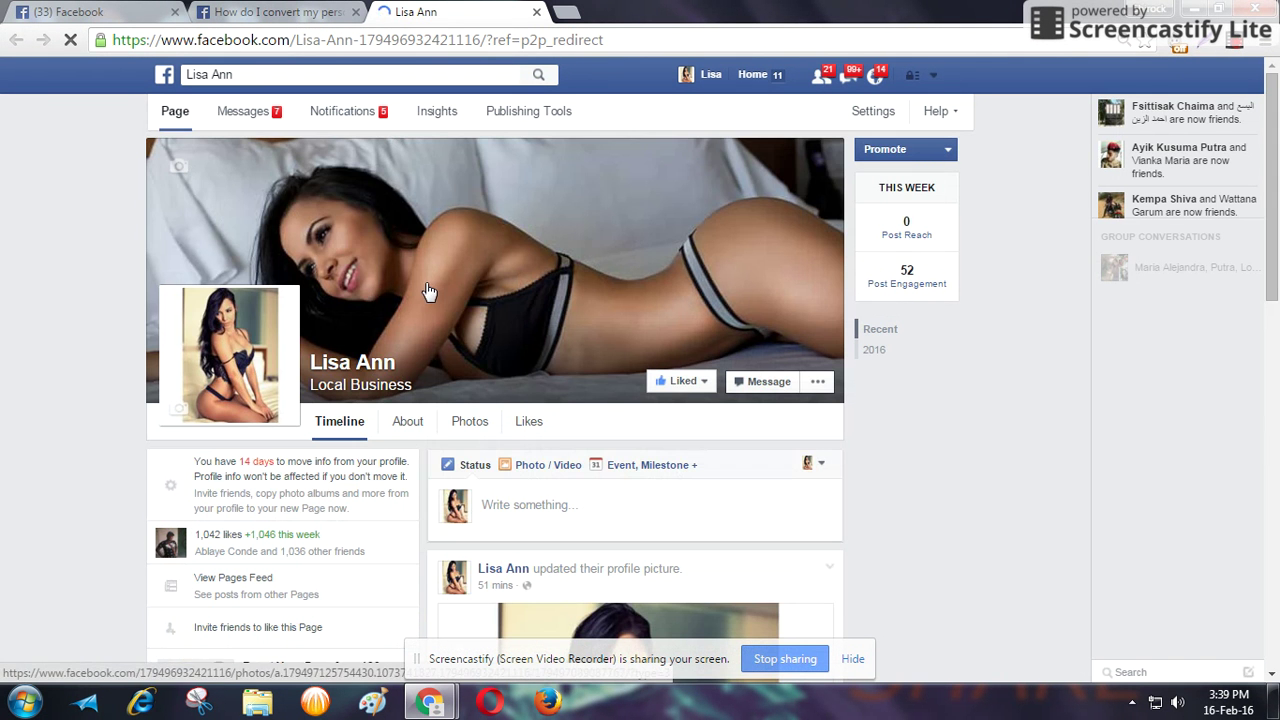
{"action": "scroll", "coordinate": [429, 289], "scroll_direction": "up", "scroll_amount": 4}
{"action": "scroll", "coordinate": [423, 291], "scroll_direction": "down", "scroll_amount": 1}
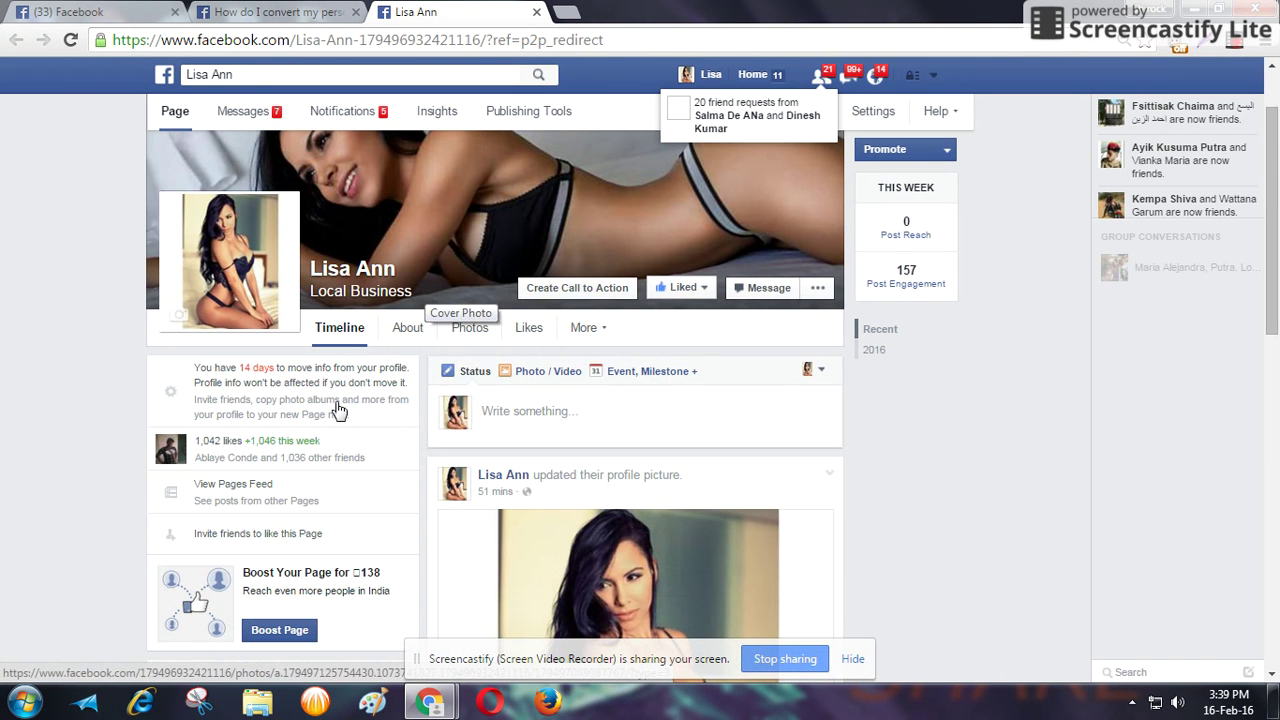
- Rename the Page to 'Mia khalifa', save it, and continue to the Add Friends step
{"action": "left_click", "coordinate": [315, 402]}
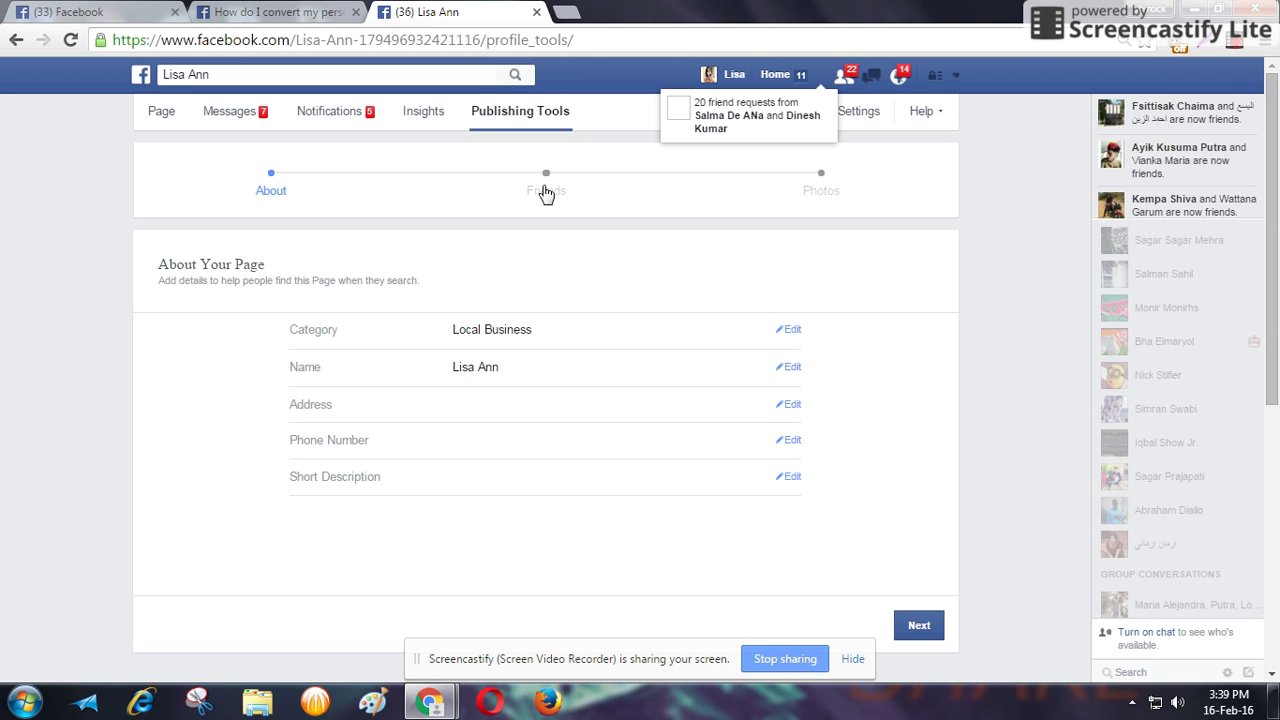
{"action": "left_click", "coordinate": [789, 368]}
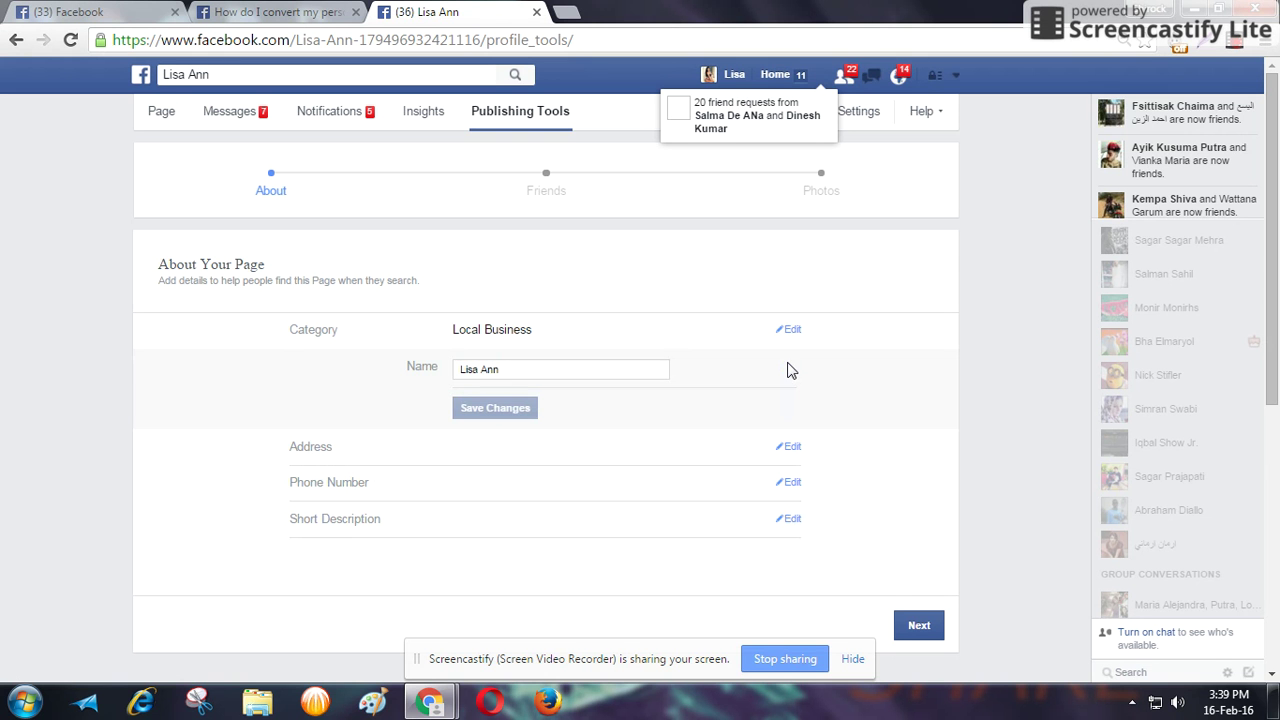
{"action": "left_click_drag", "start_coordinate": [510, 370], "coordinate": [455, 378]}
{"action": "type", "text": "Mia khalifa"}
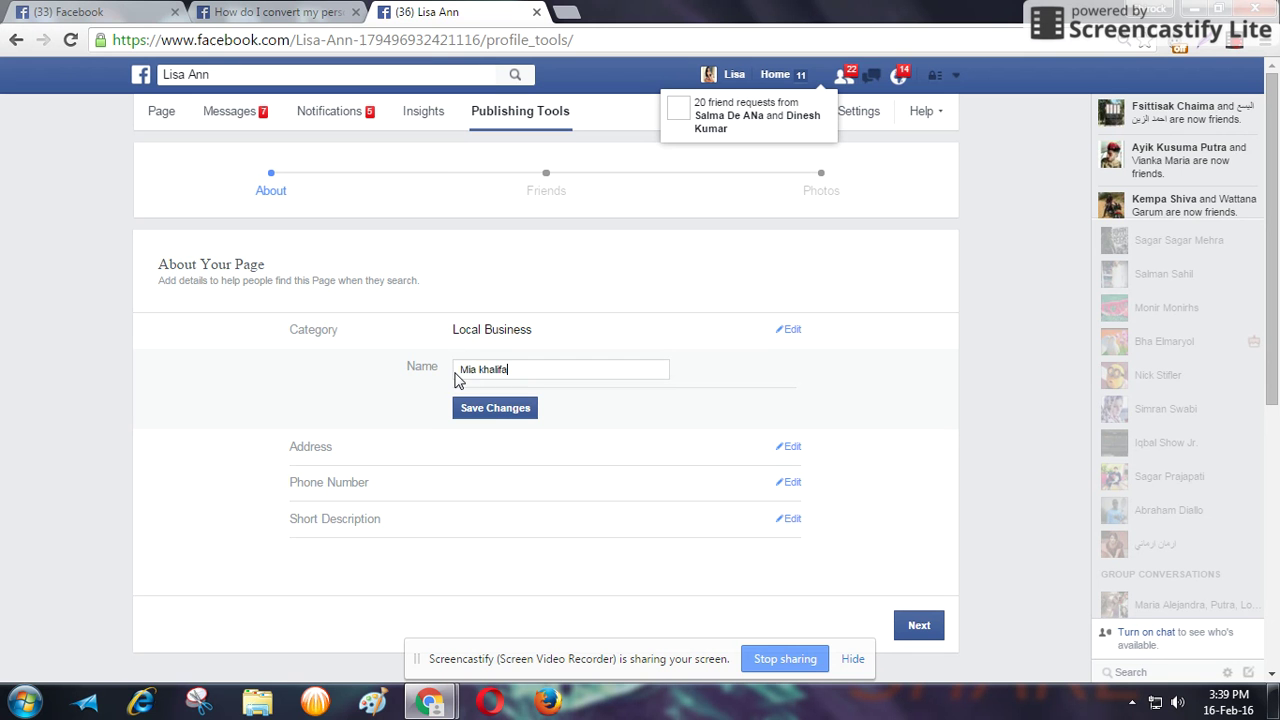
{"action": "left_click", "coordinate": [490, 415]}
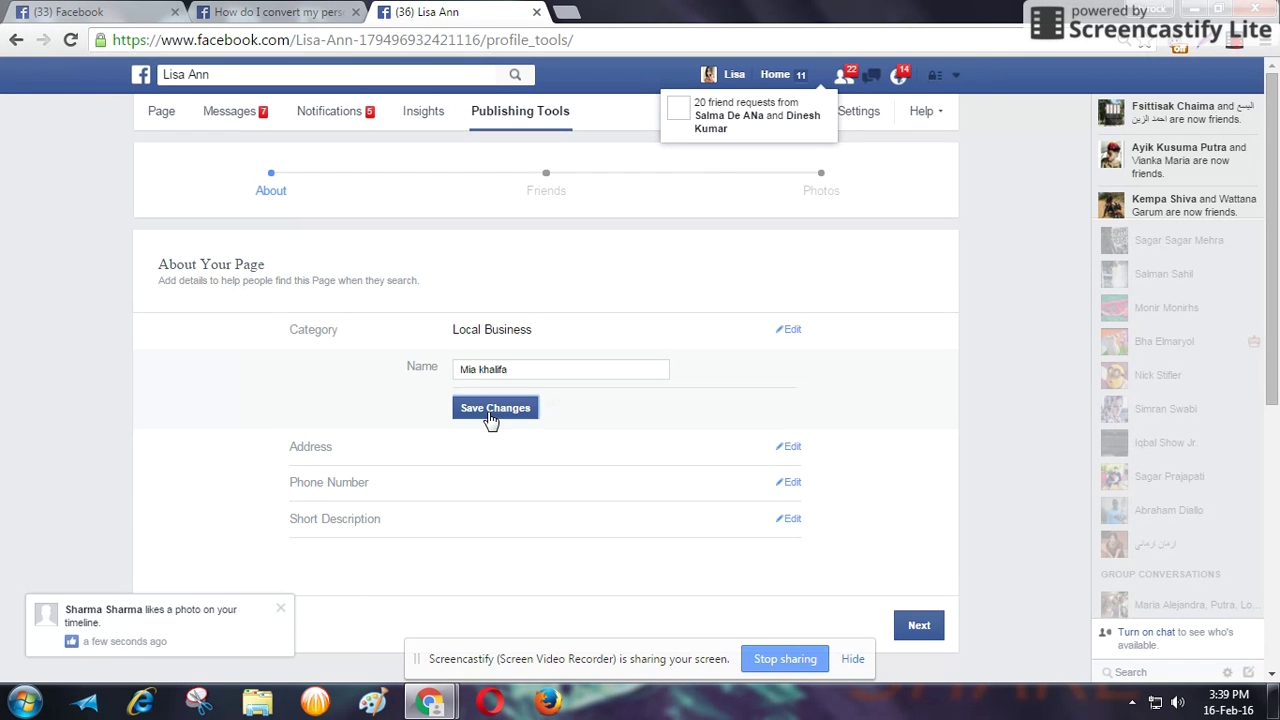
{"action": "left_click", "coordinate": [918, 625]}
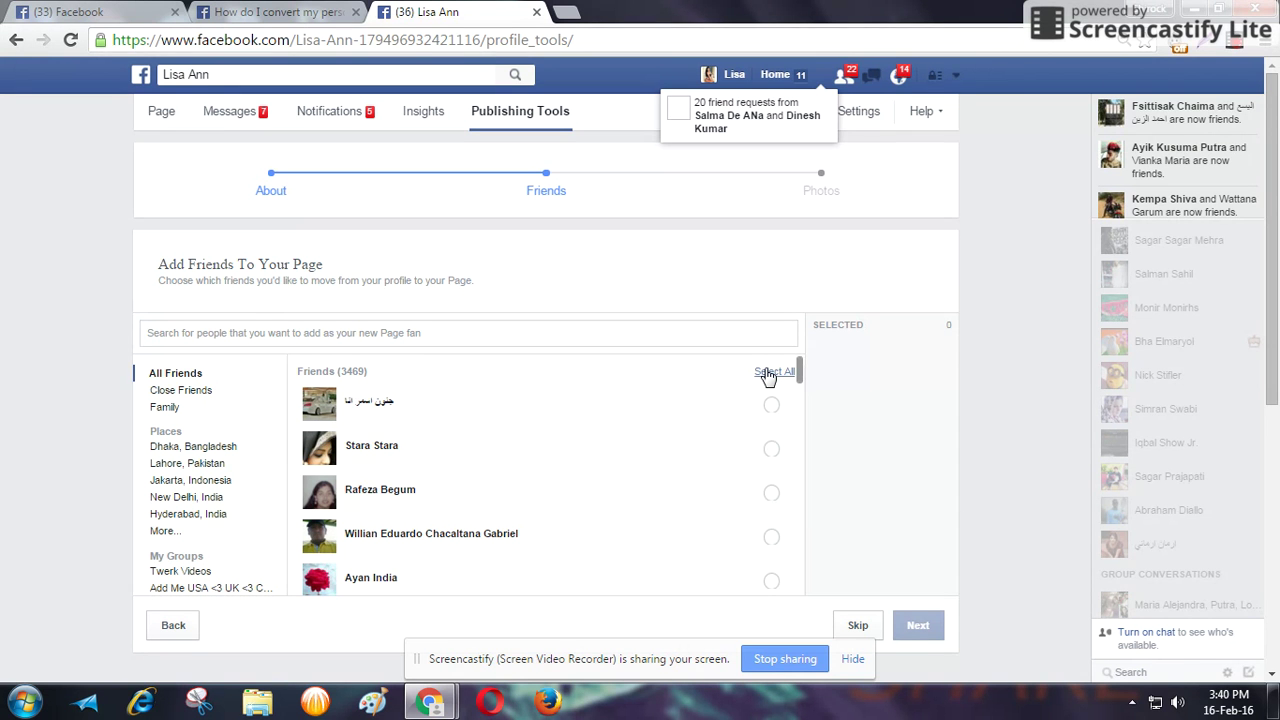
- Select all friends to move to the Page, confirming 809 are selected
{"action": "left_click", "coordinate": [768, 376]}
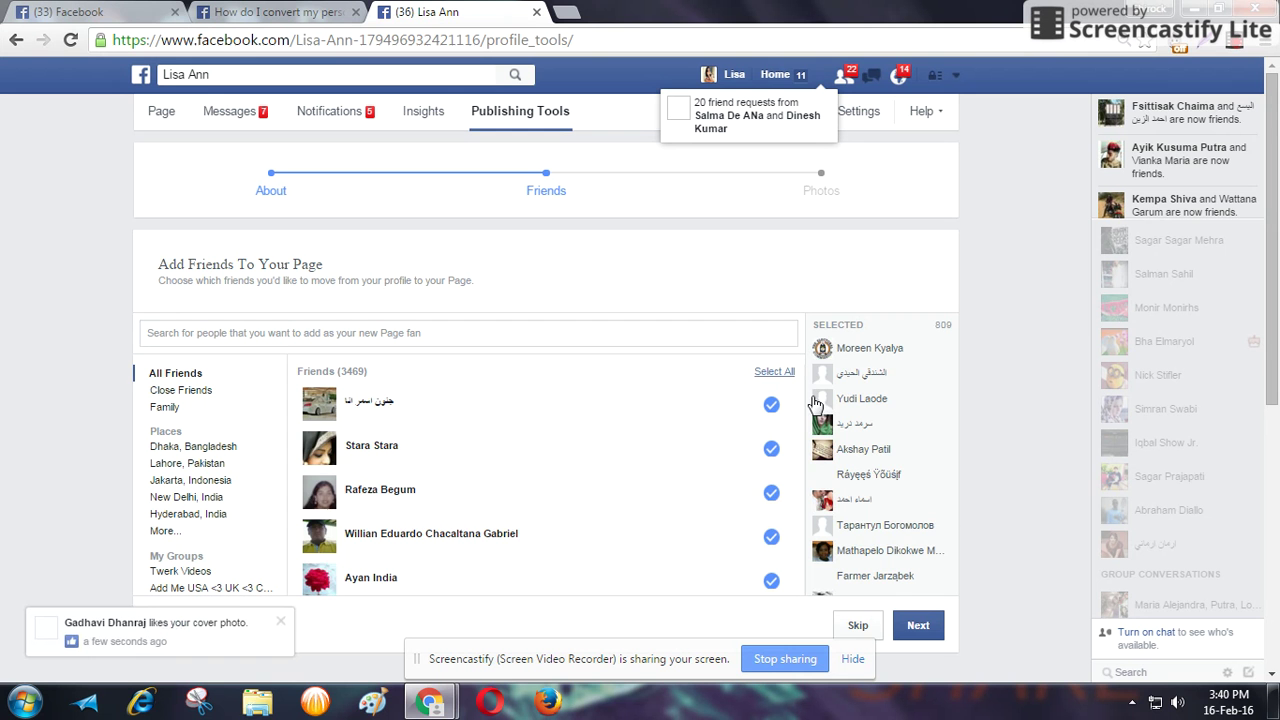
{"action": "scroll", "coordinate": [400, 450], "scroll_direction": "down", "scroll_amount": 5}
{"action": "scroll", "coordinate": [400, 450], "scroll_direction": "down", "scroll_amount": 5}
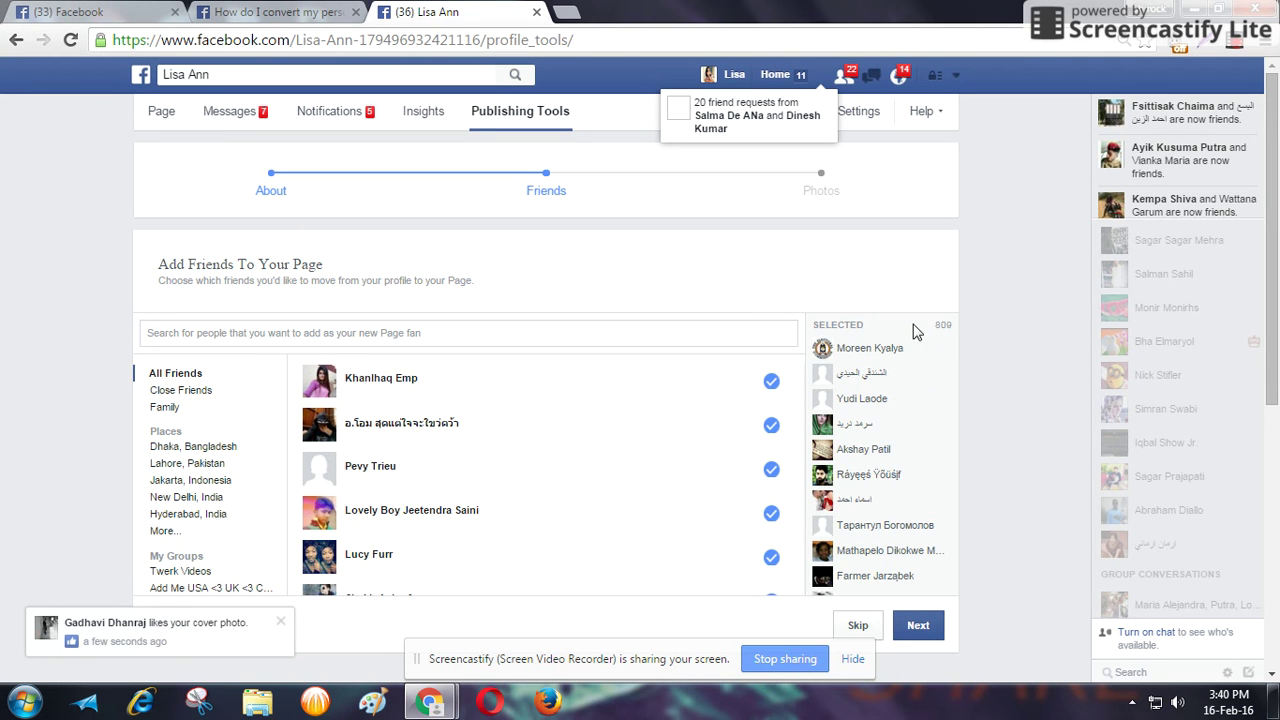
{"action": "double_click", "coordinate": [943, 325]}
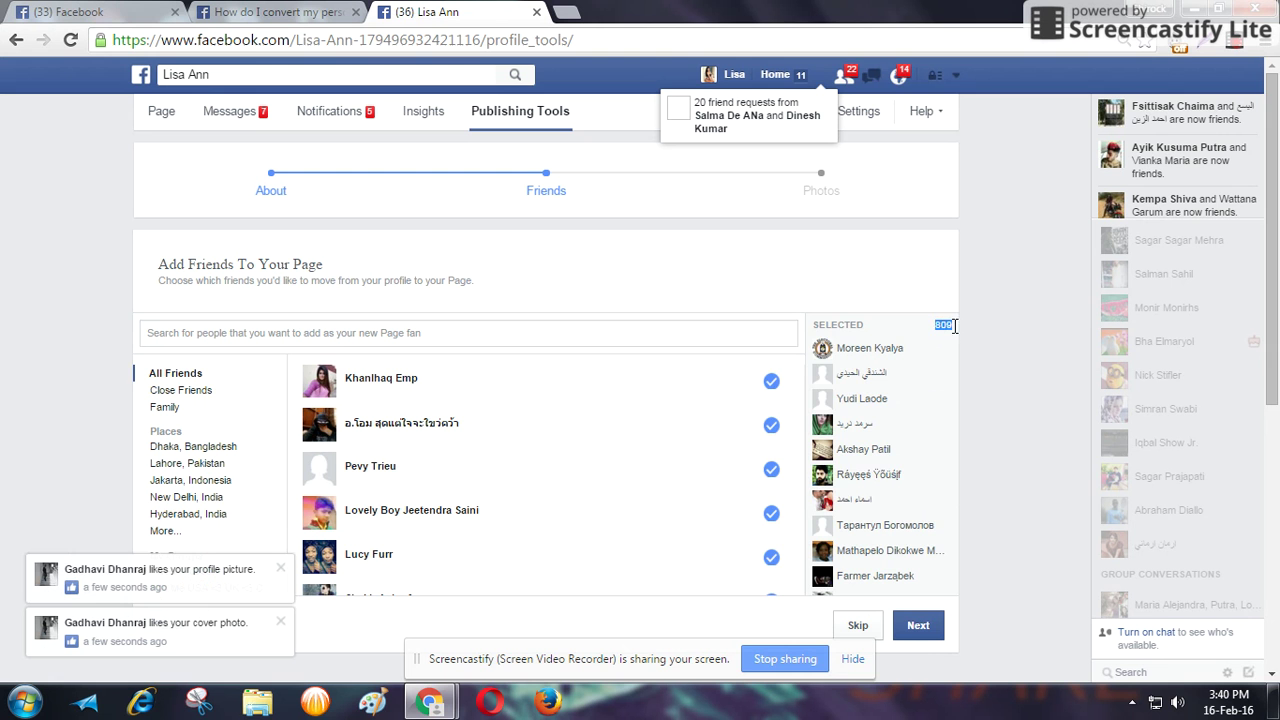
- Pass the photo albums step and finish, revealing the Mia khalifa Page with 1,043 likes
{"action": "left_click", "coordinate": [920, 634]}
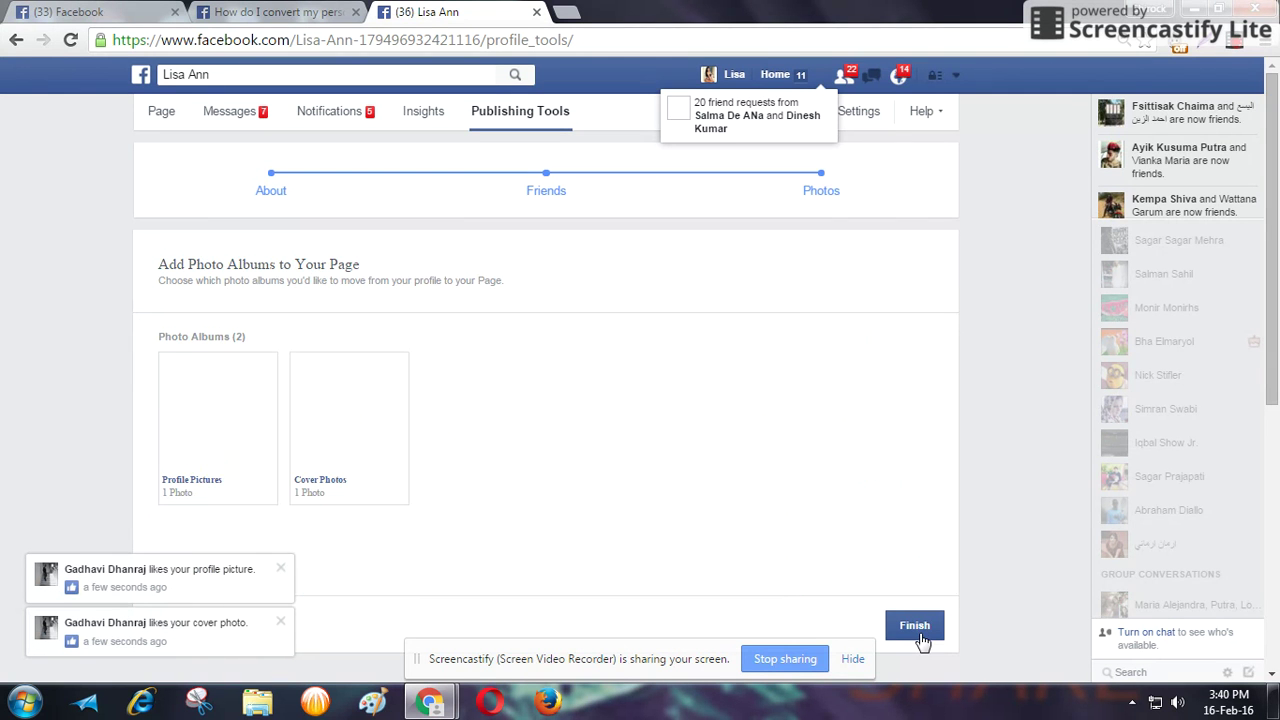
{"action": "left_click", "coordinate": [916, 628]}
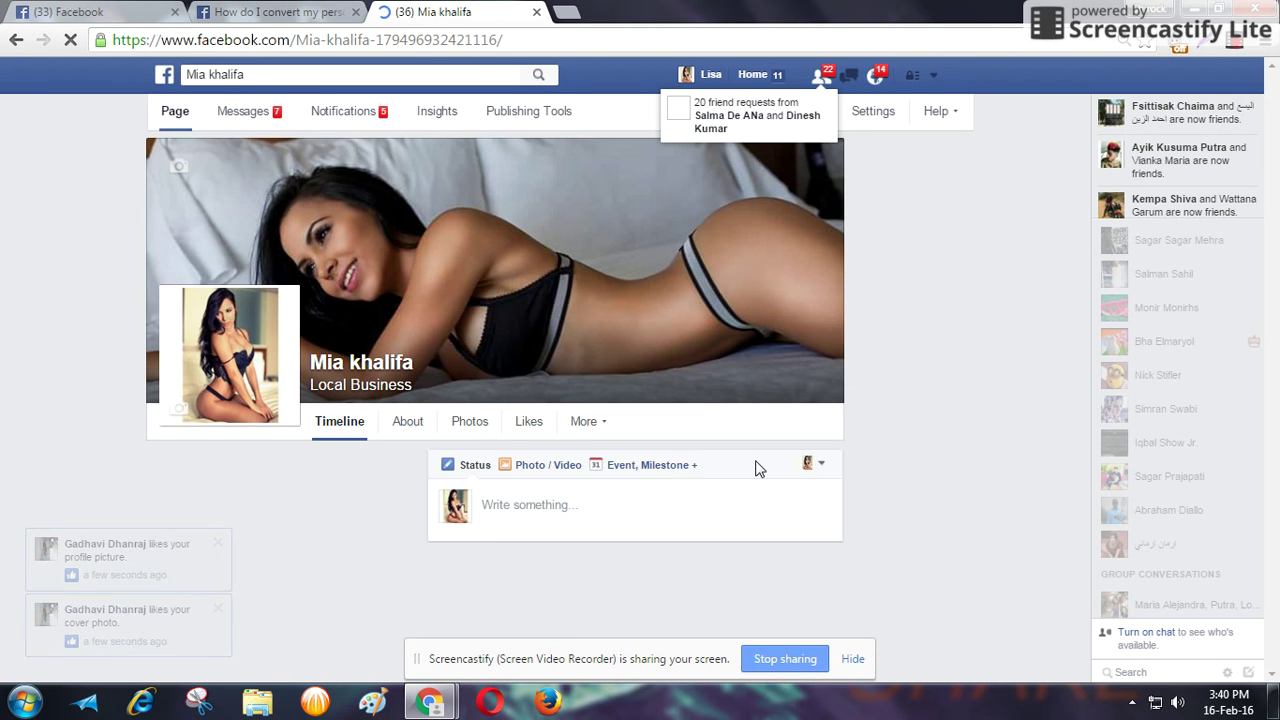
{"action": "scroll", "coordinate": [757, 465], "scroll_direction": "down", "scroll_amount": 3}
{"action": "scroll", "coordinate": [757, 462], "scroll_direction": "down", "scroll_amount": 3}
{"action": "scroll", "coordinate": [757, 460], "scroll_direction": "up", "scroll_amount": 3}
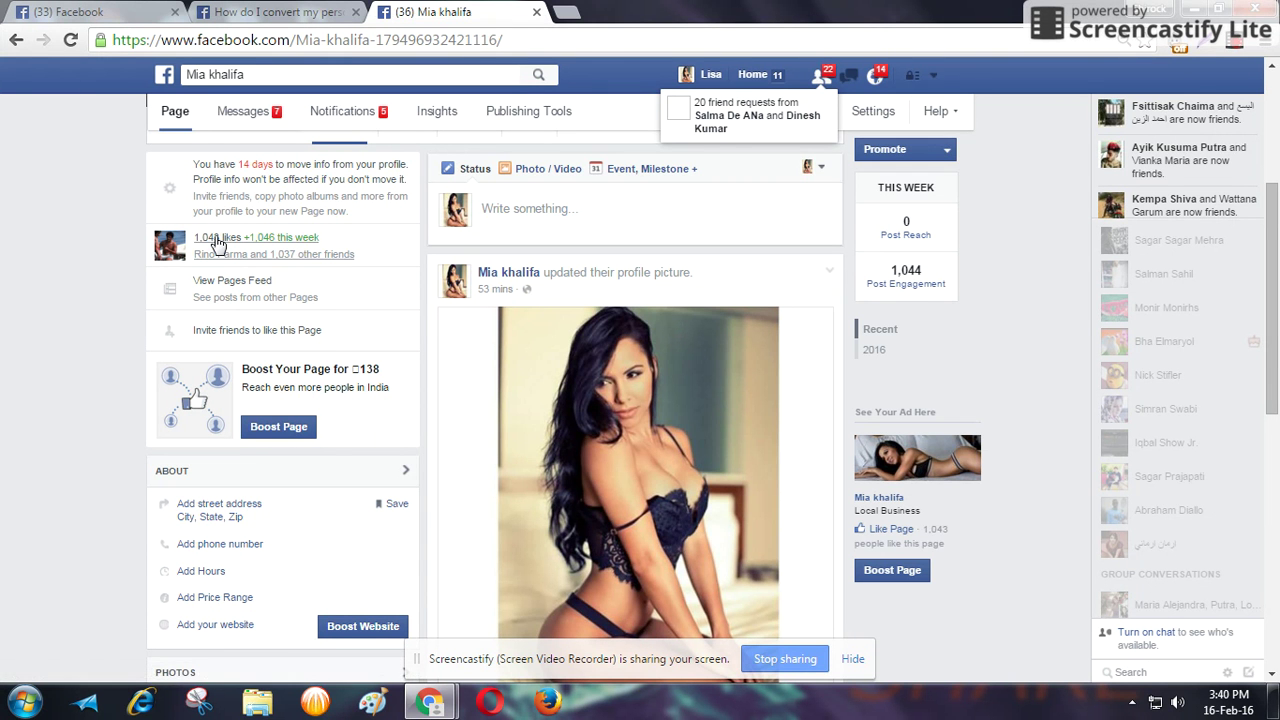
- Reload the Mia khalifa Page repeatedly until its likes climb to 1,739
{"action": "left_click", "coordinate": [70, 40]}
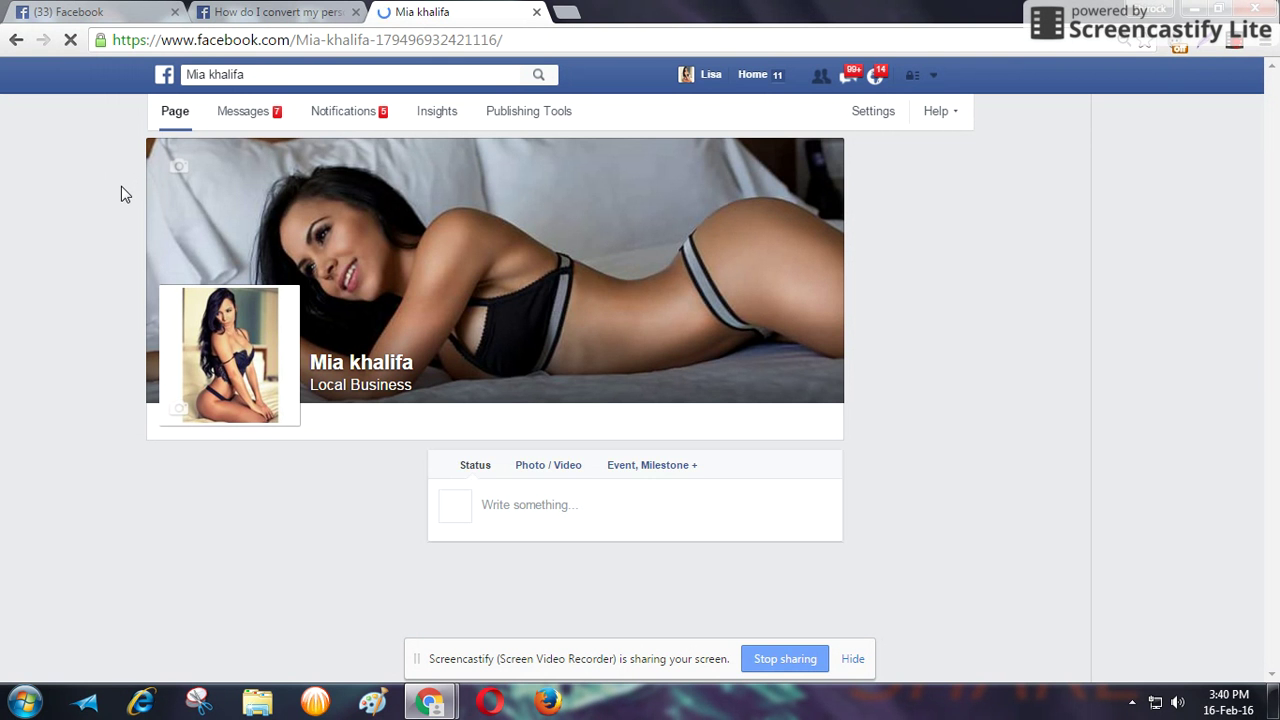
{"action": "scroll", "coordinate": [121, 193], "scroll_direction": "down", "scroll_amount": 2}
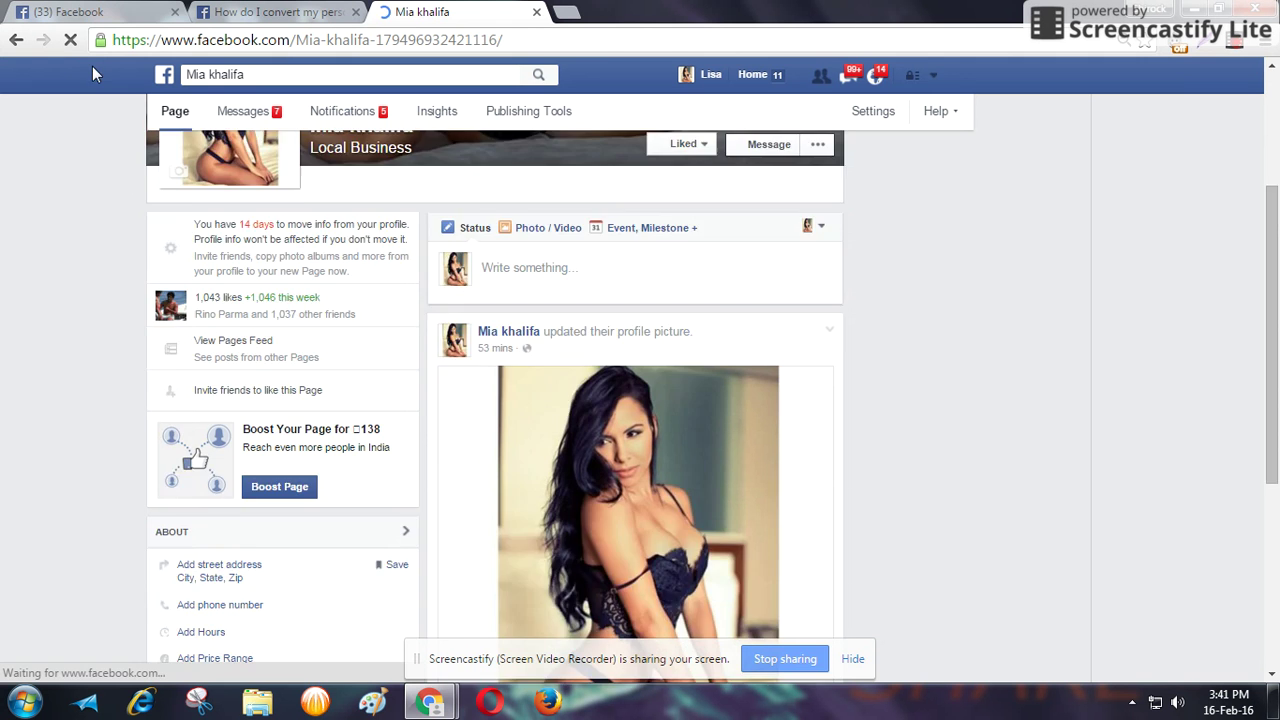
{"action": "scroll", "coordinate": [92, 66], "scroll_direction": "down", "scroll_amount": 3}
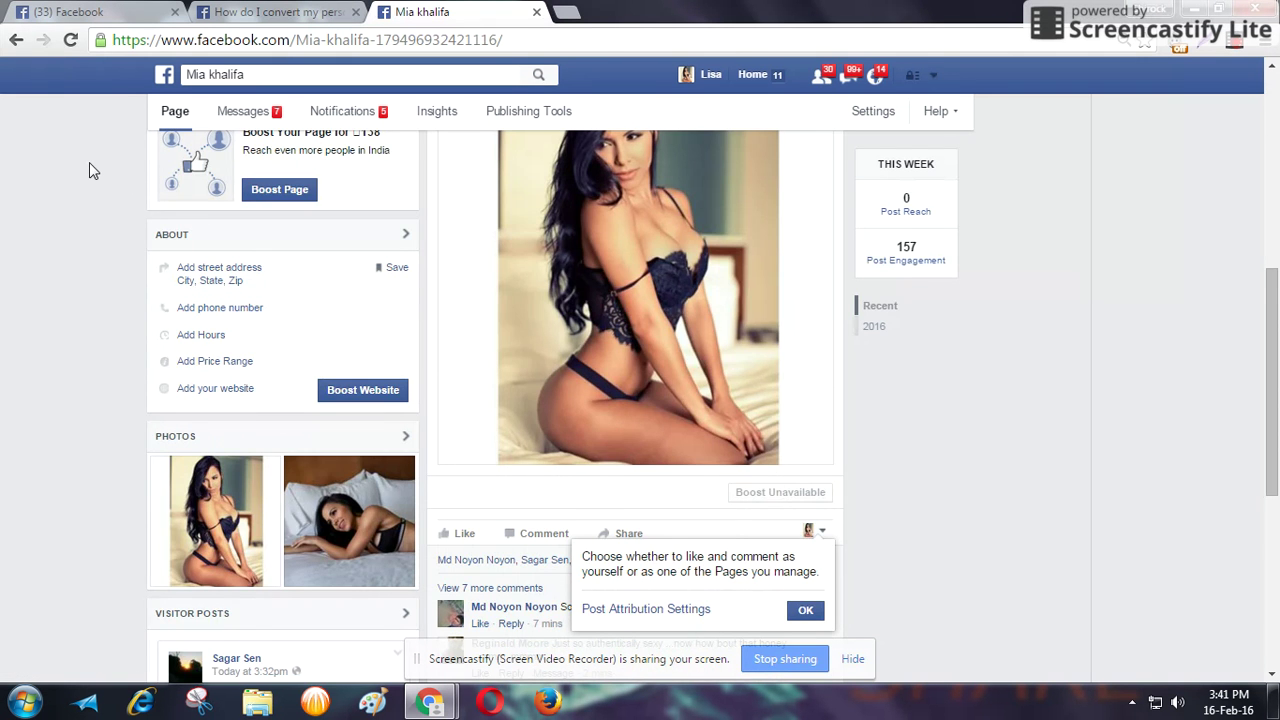
{"action": "scroll", "coordinate": [91, 135], "scroll_direction": "up", "scroll_amount": 1}
{"action": "left_click", "coordinate": [70, 40]}
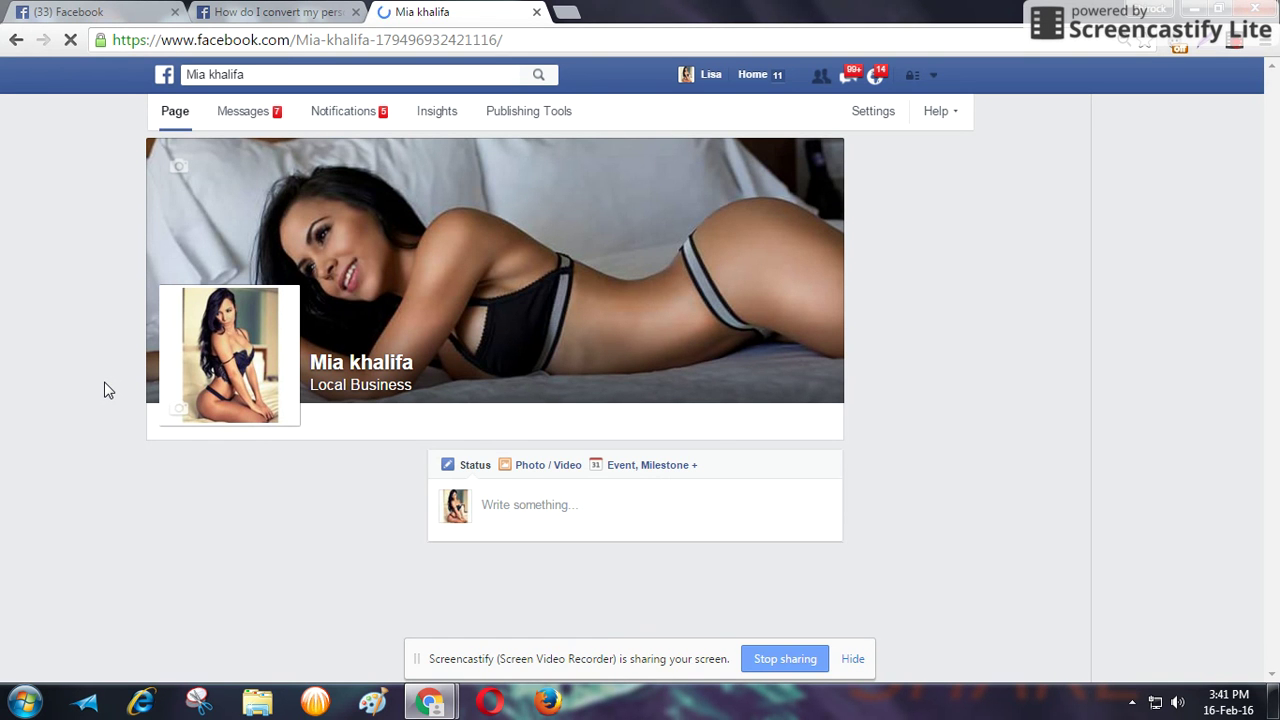
{"action": "scroll", "coordinate": [108, 390], "scroll_direction": "down", "scroll_amount": 3}
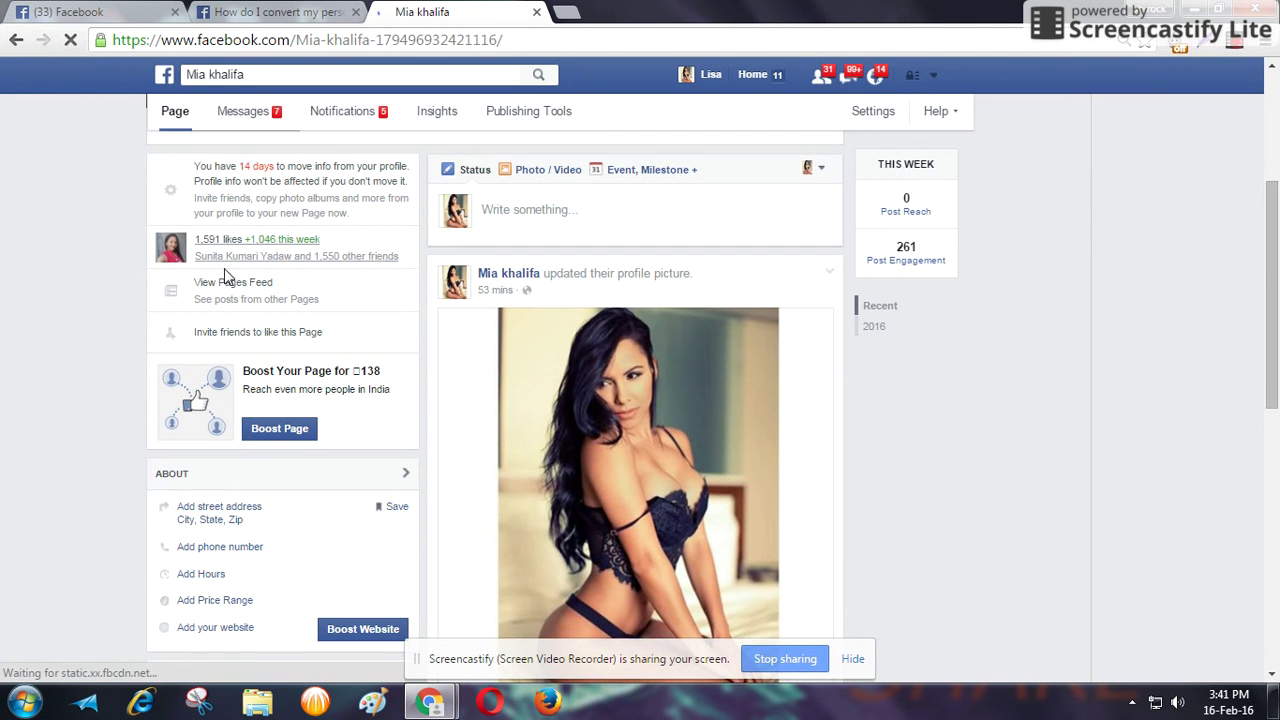
{"action": "scroll", "coordinate": [226, 278], "scroll_direction": "down", "scroll_amount": 3}
{"action": "scroll", "coordinate": [222, 280], "scroll_direction": "up", "scroll_amount": 1}
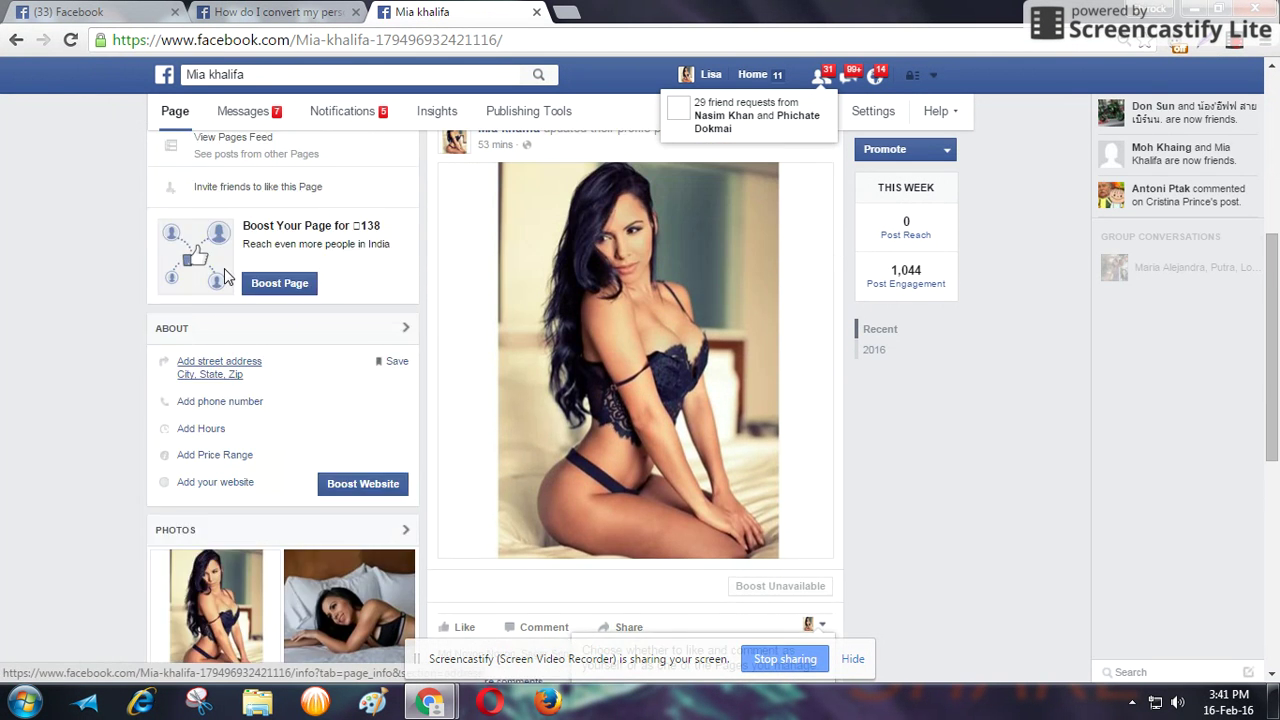
{"action": "scroll", "coordinate": [218, 300], "scroll_direction": "up", "scroll_amount": 1}
{"action": "left_click", "coordinate": [72, 42]}
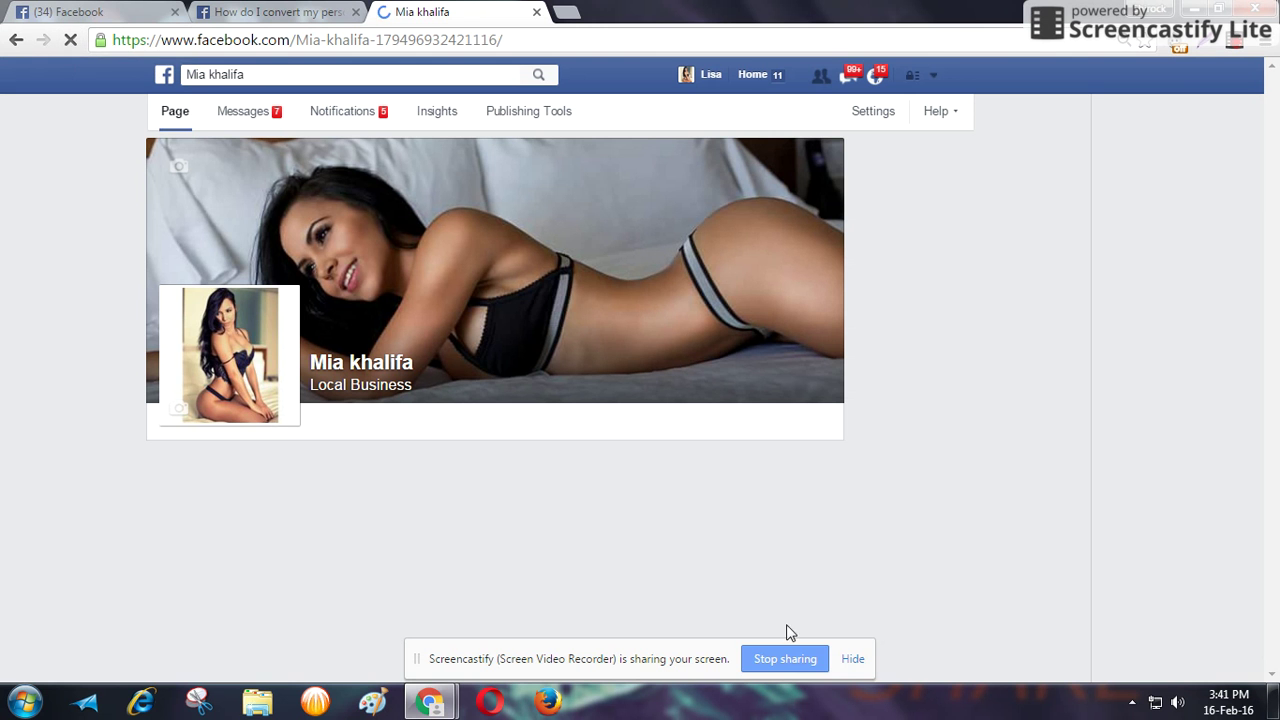
{"action": "left_click", "coordinate": [853, 659]}
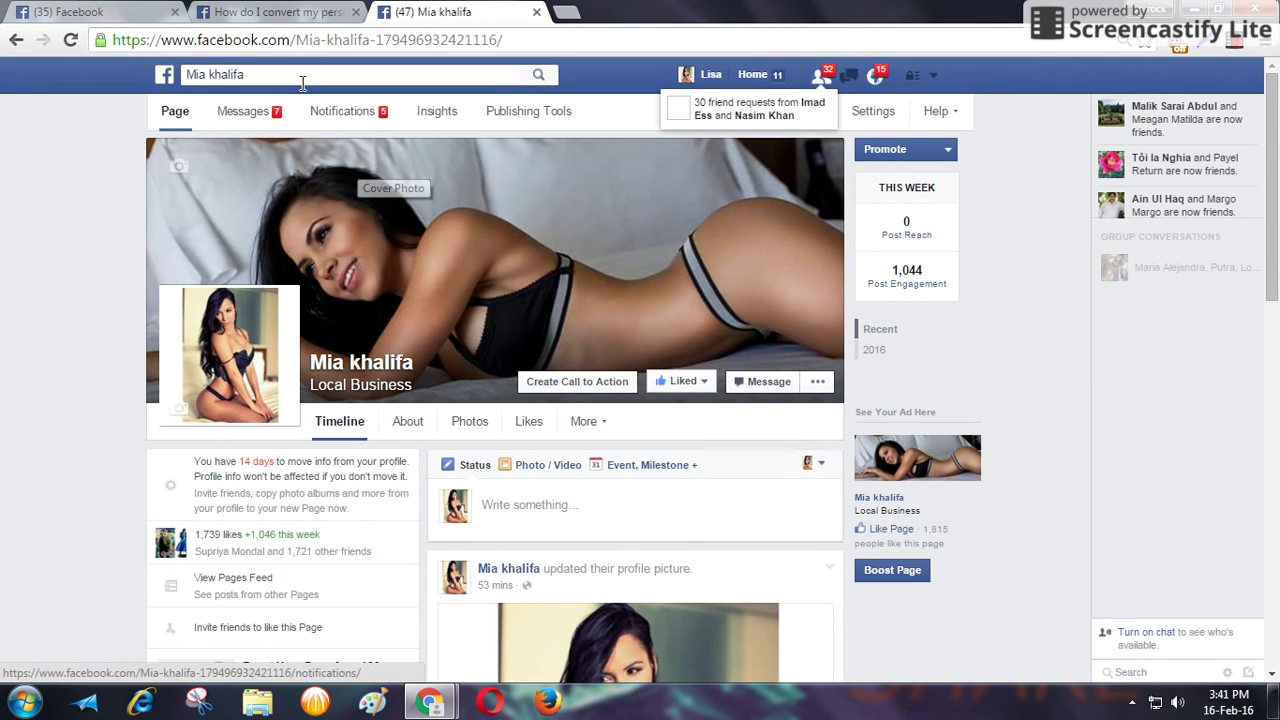
- Close the conversion help article tab and check the News Feed and Page tabs
{"action": "left_click", "coordinate": [309, 22]}
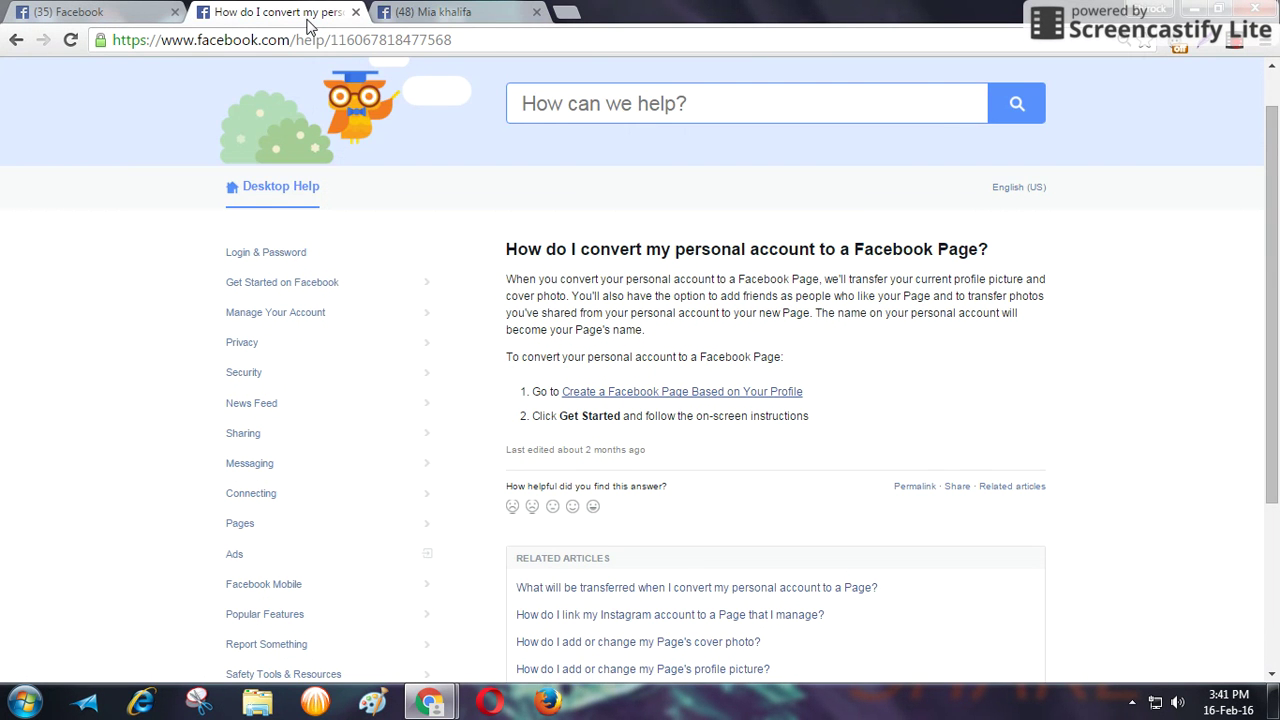
{"action": "left_click", "coordinate": [355, 12]}
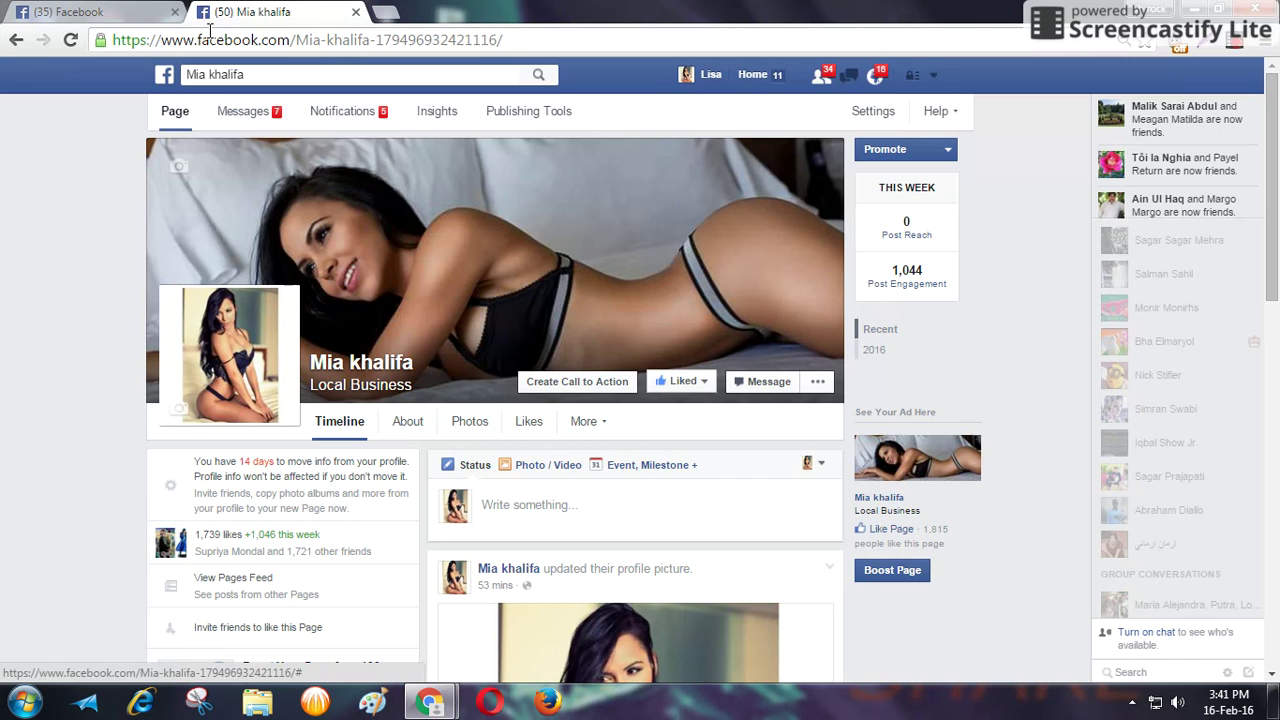
{"action": "left_click", "coordinate": [115, 11]}
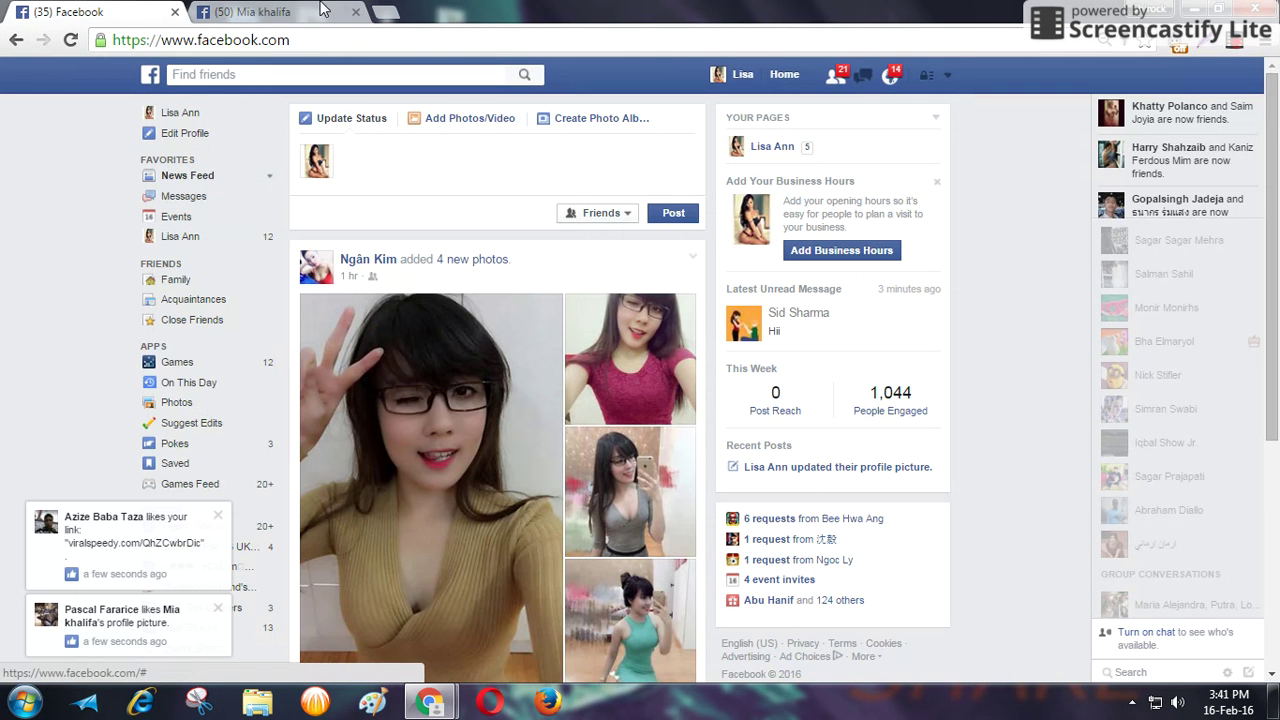
{"action": "left_click", "coordinate": [325, 10]}
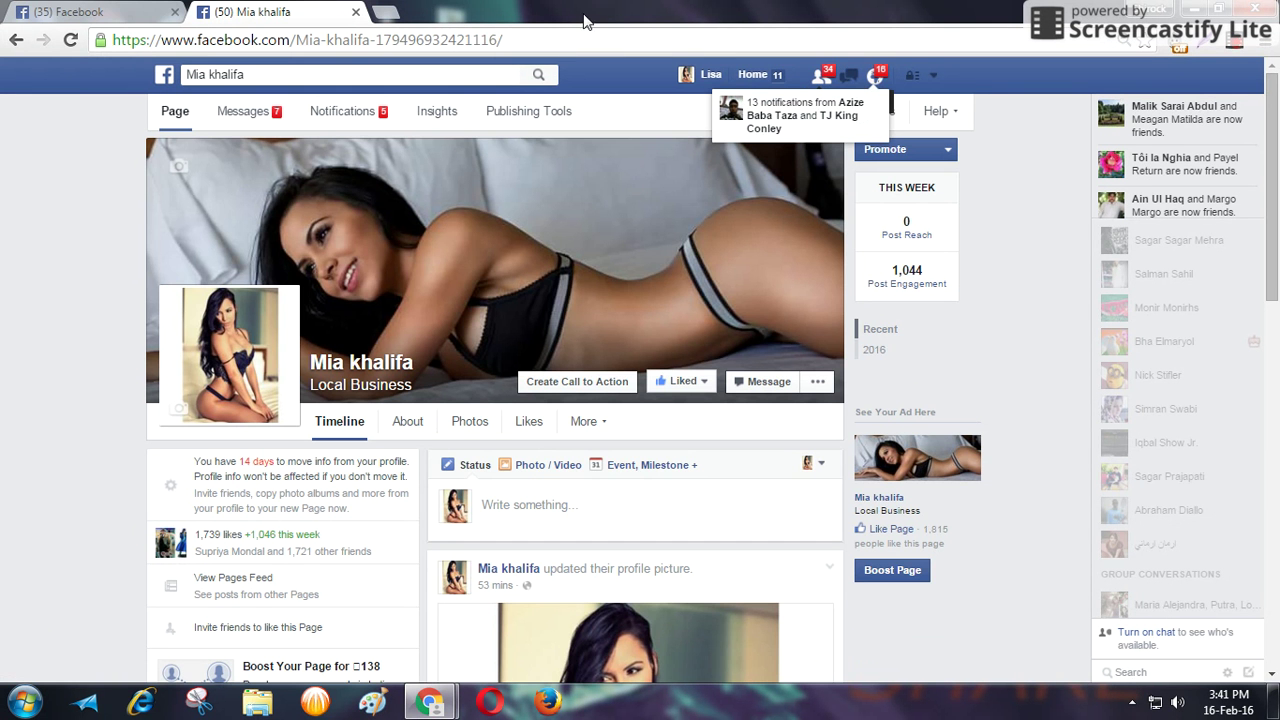
{"action": "left_click", "coordinate": [386, 16]}
{"action": "type", "text": "magicsharing.com/accept"}
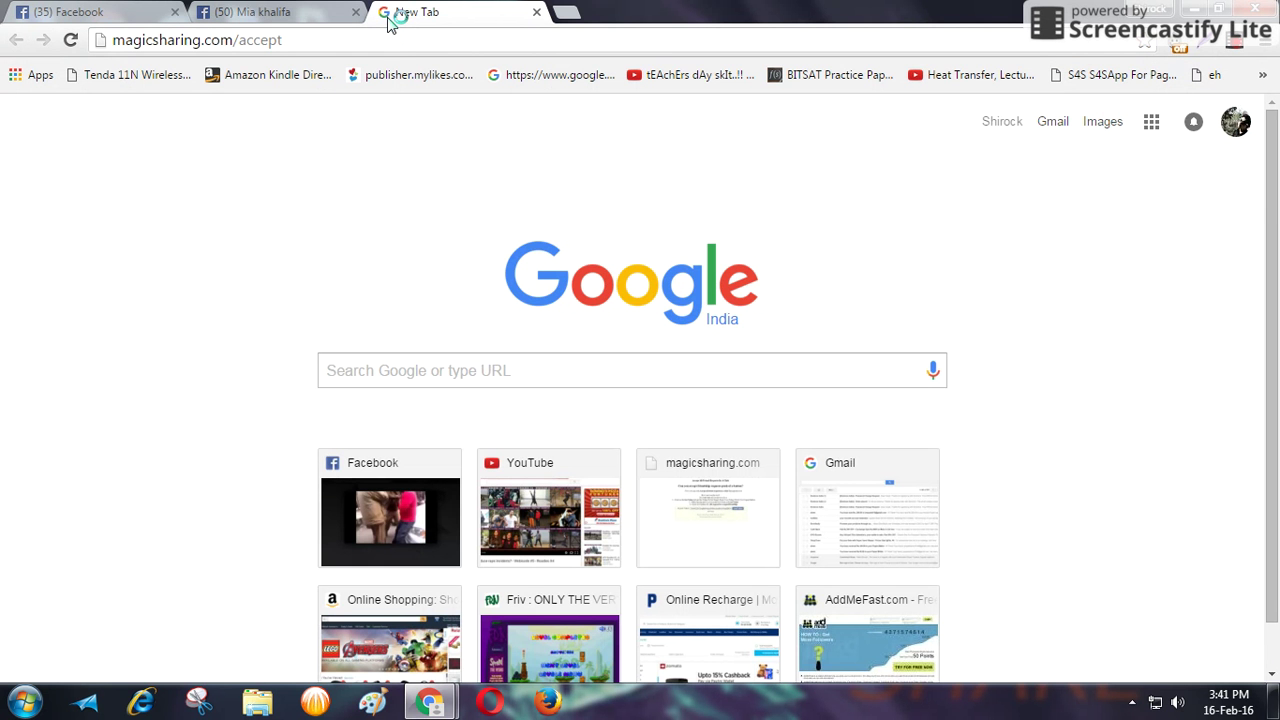
- Load magicsharing.com's Accept All Friend Requests tool and fetch a Facebook access token
{"action": "key", "text": "Return"}
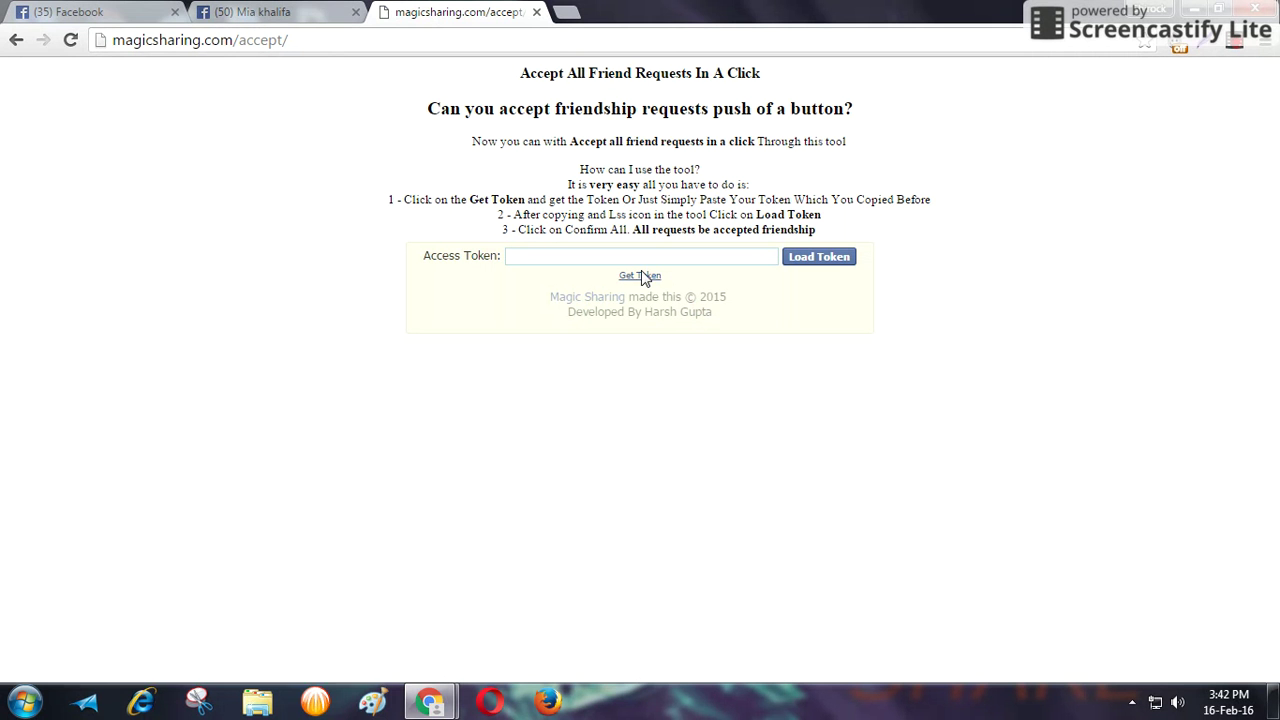
{"action": "left_click", "coordinate": [643, 276]}
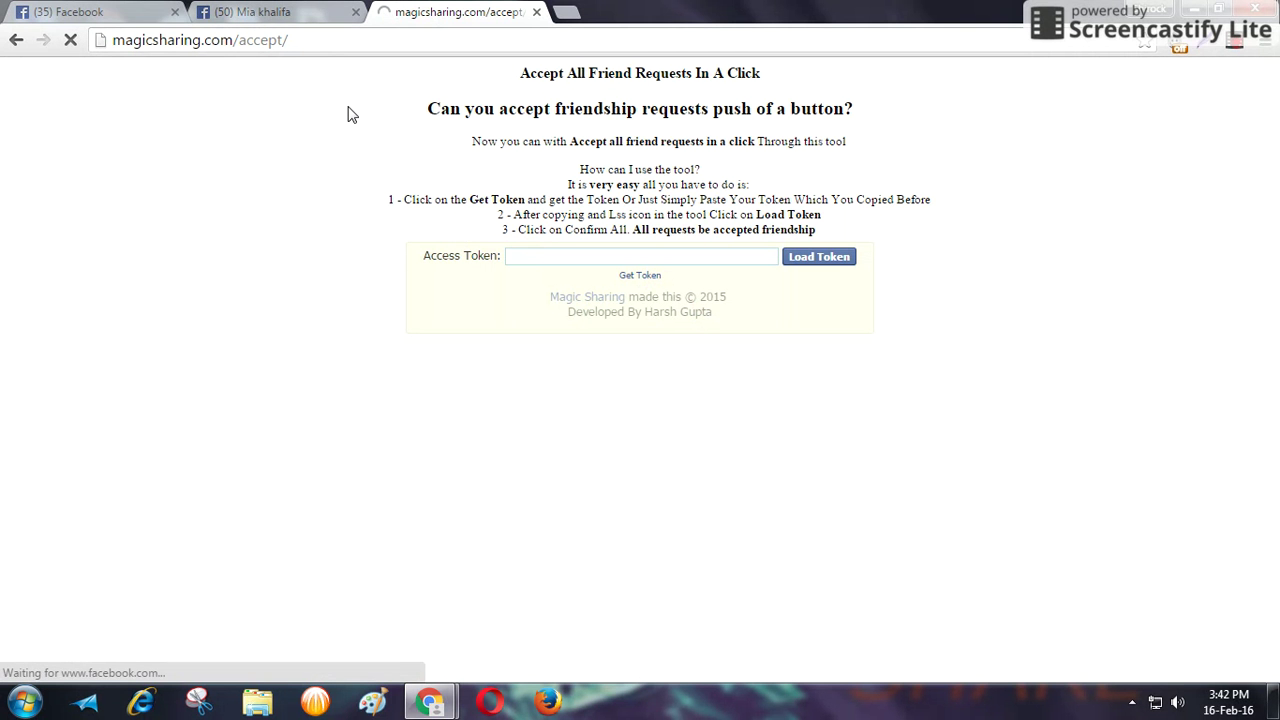
{"action": "right_click", "coordinate": [362, 42]}
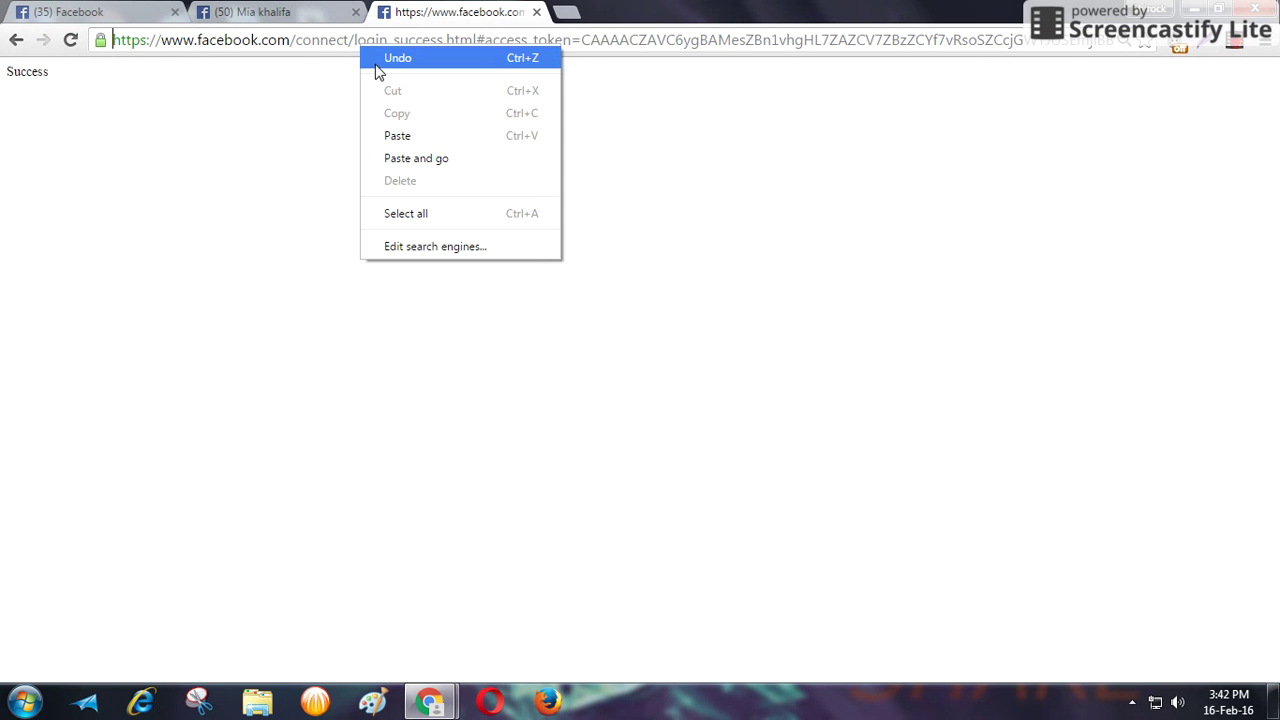
{"action": "left_click", "coordinate": [282, 10]}
{"action": "left_click", "coordinate": [423, 13]}
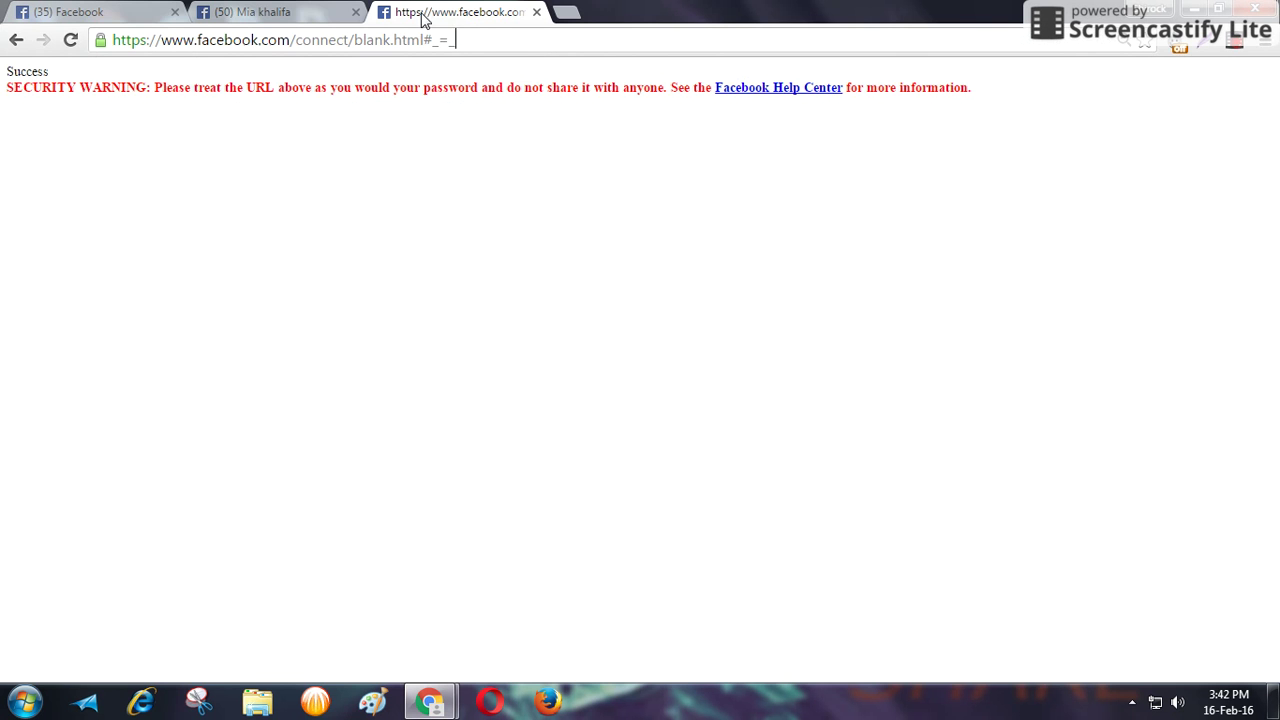
{"action": "left_click", "coordinate": [16, 40]}
{"action": "left_click", "coordinate": [203, 10]}
{"action": "scroll", "coordinate": [771, 157], "scroll_direction": "down", "scroll_amount": 3}
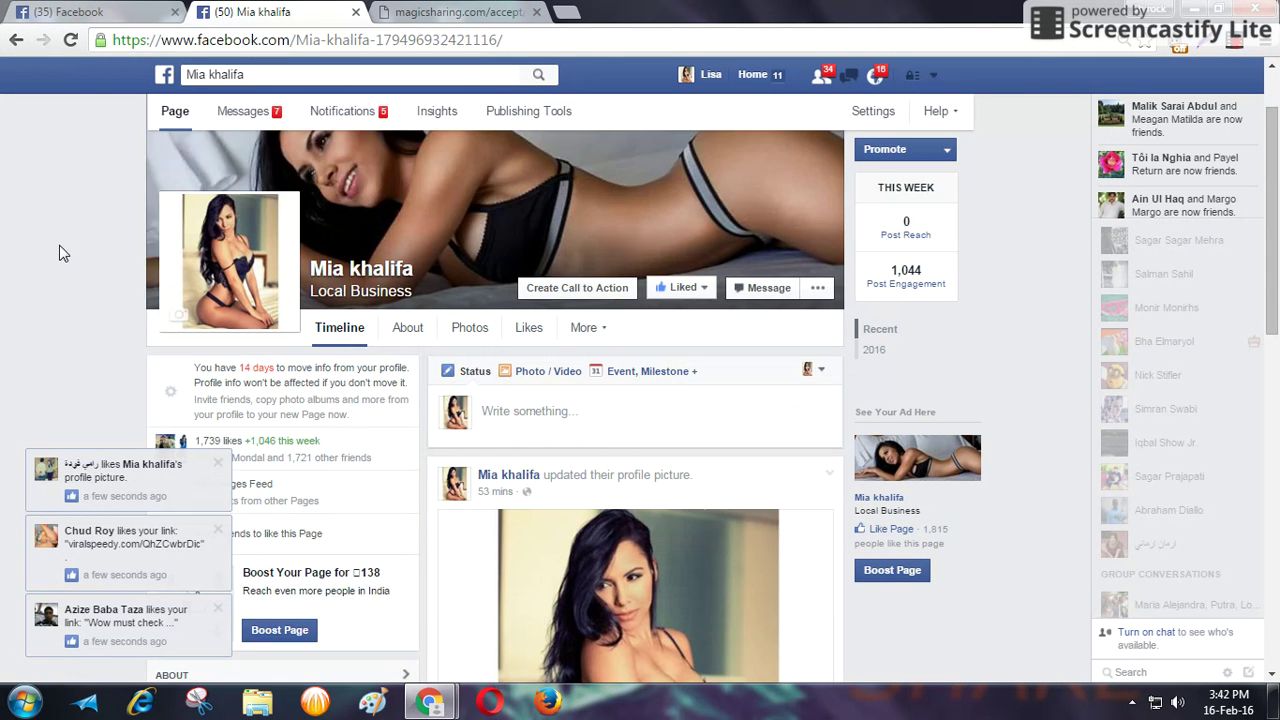
{"action": "right_click", "coordinate": [685, 77]}
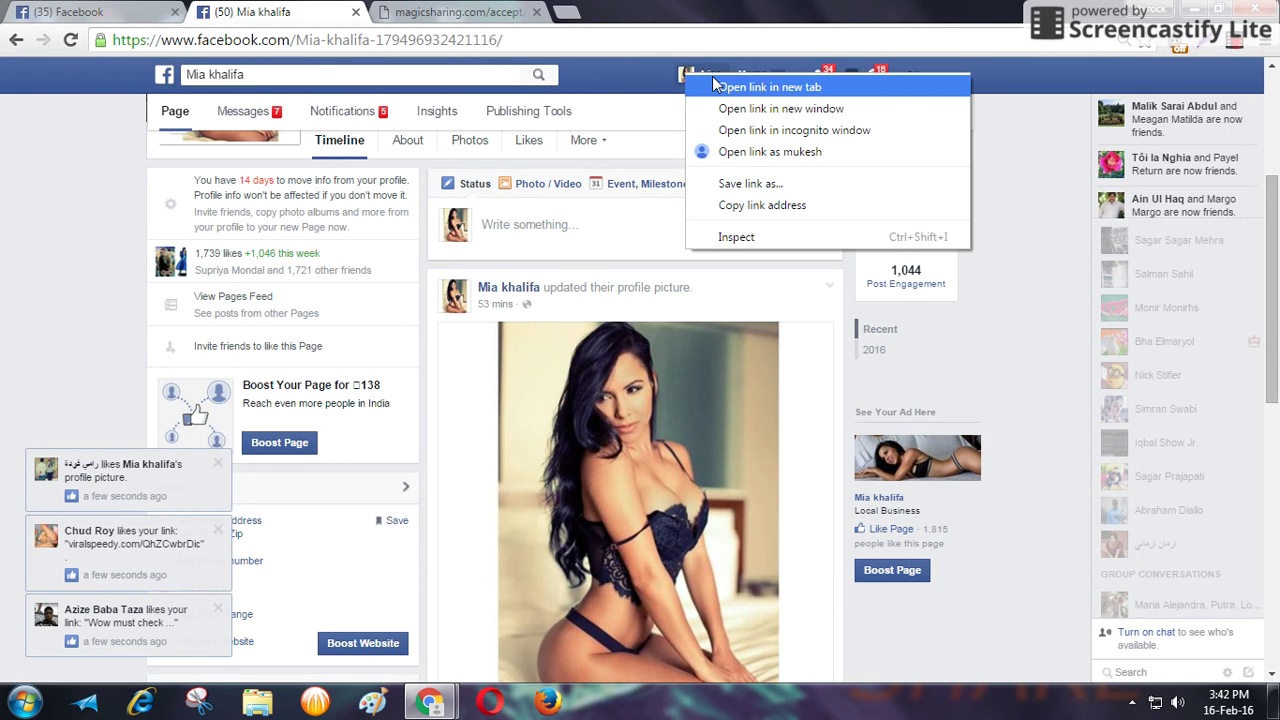
{"action": "left_click", "coordinate": [720, 86]}
{"action": "scroll", "coordinate": [417, 258], "scroll_direction": "up", "scroll_amount": 1}
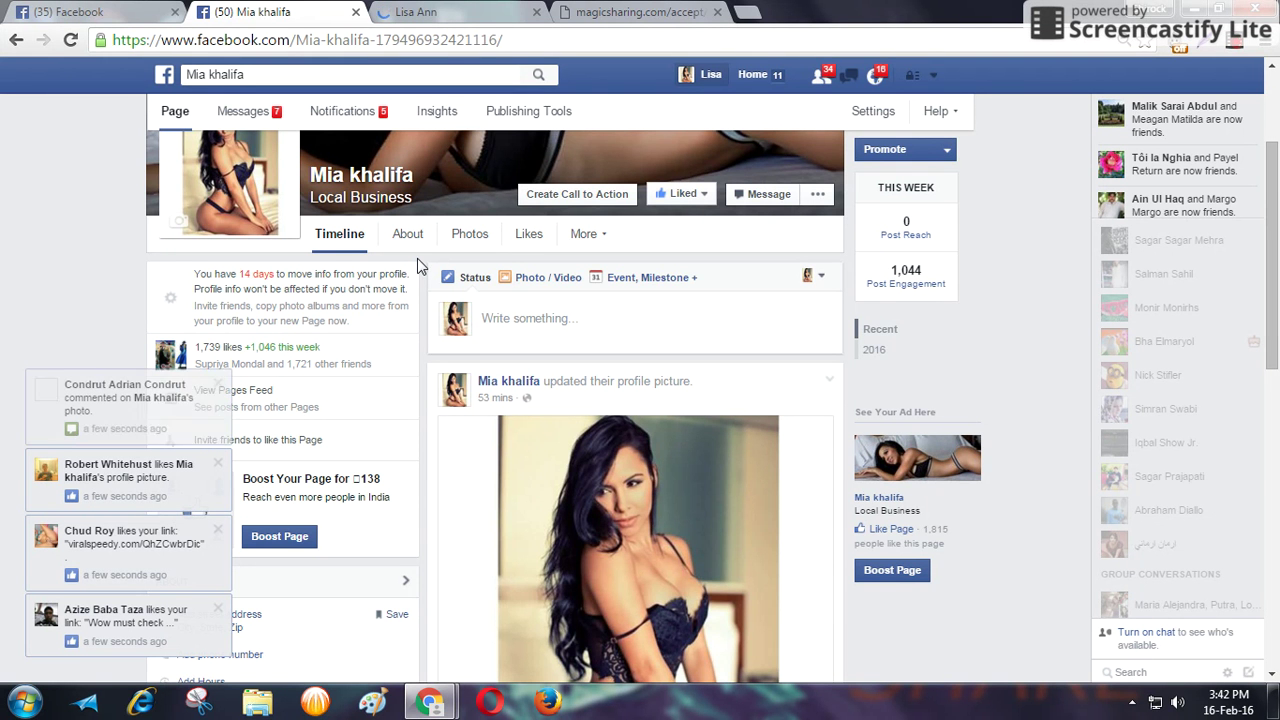
{"action": "left_click", "coordinate": [336, 313]}
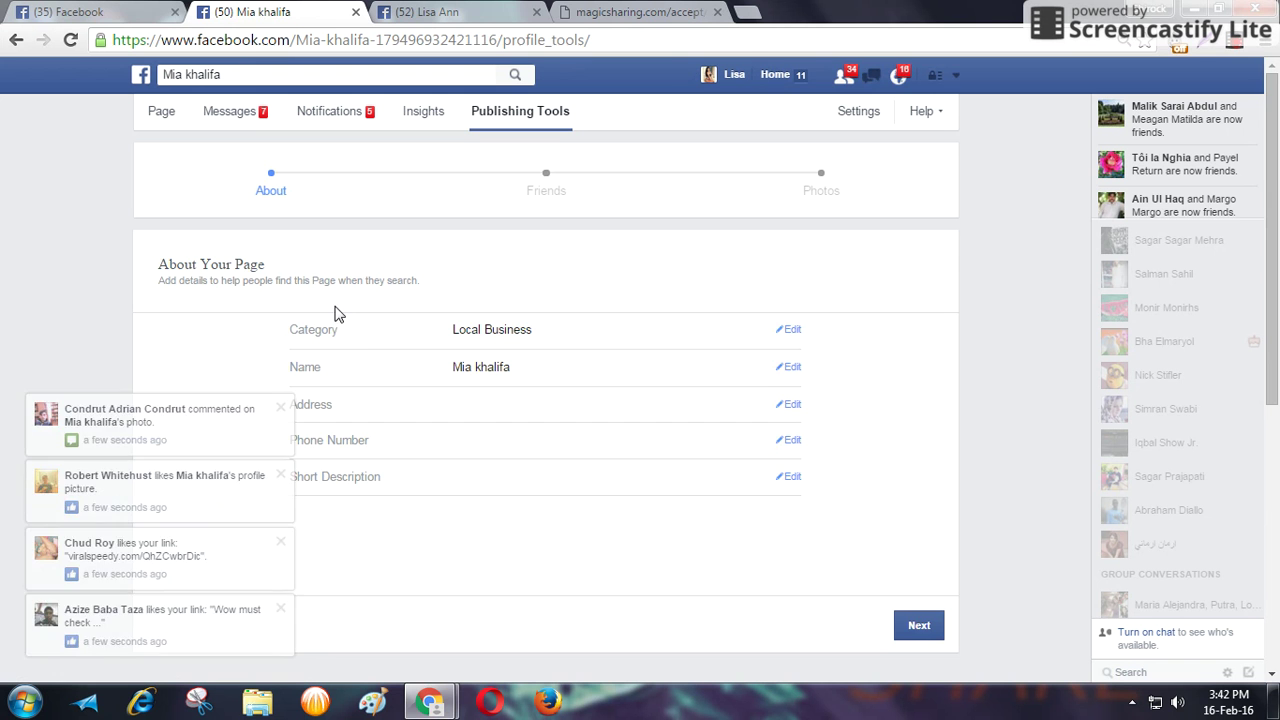
- Advance to the Add Friends step and toggle Select All off, leaving no friends chosen
{"action": "left_click", "coordinate": [531, 198]}
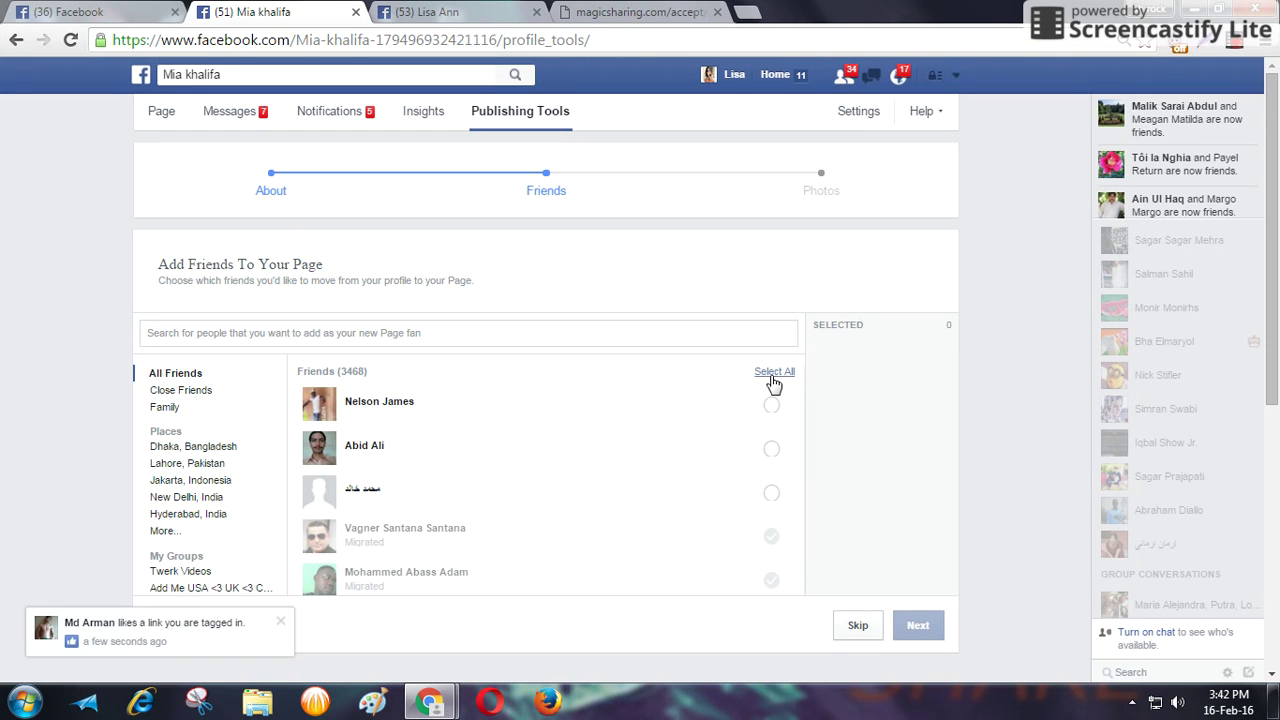
{"action": "left_click", "coordinate": [773, 376]}
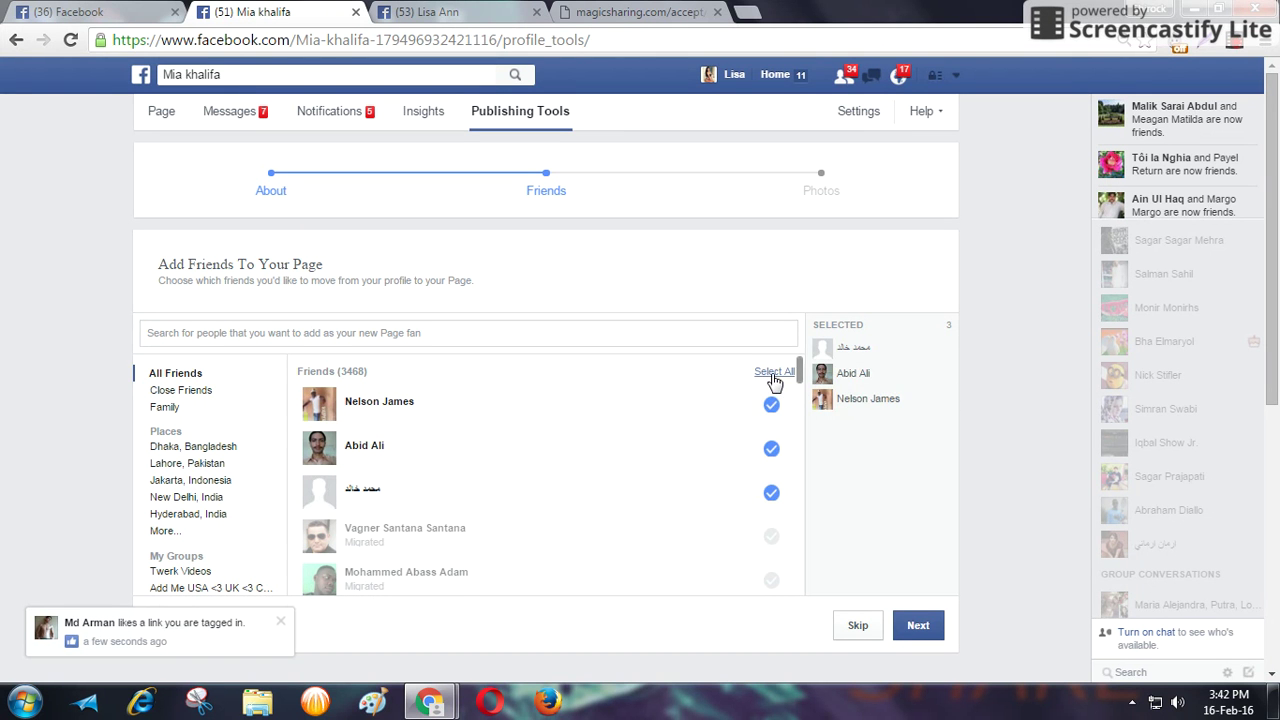
{"action": "double_click", "coordinate": [773, 376]}
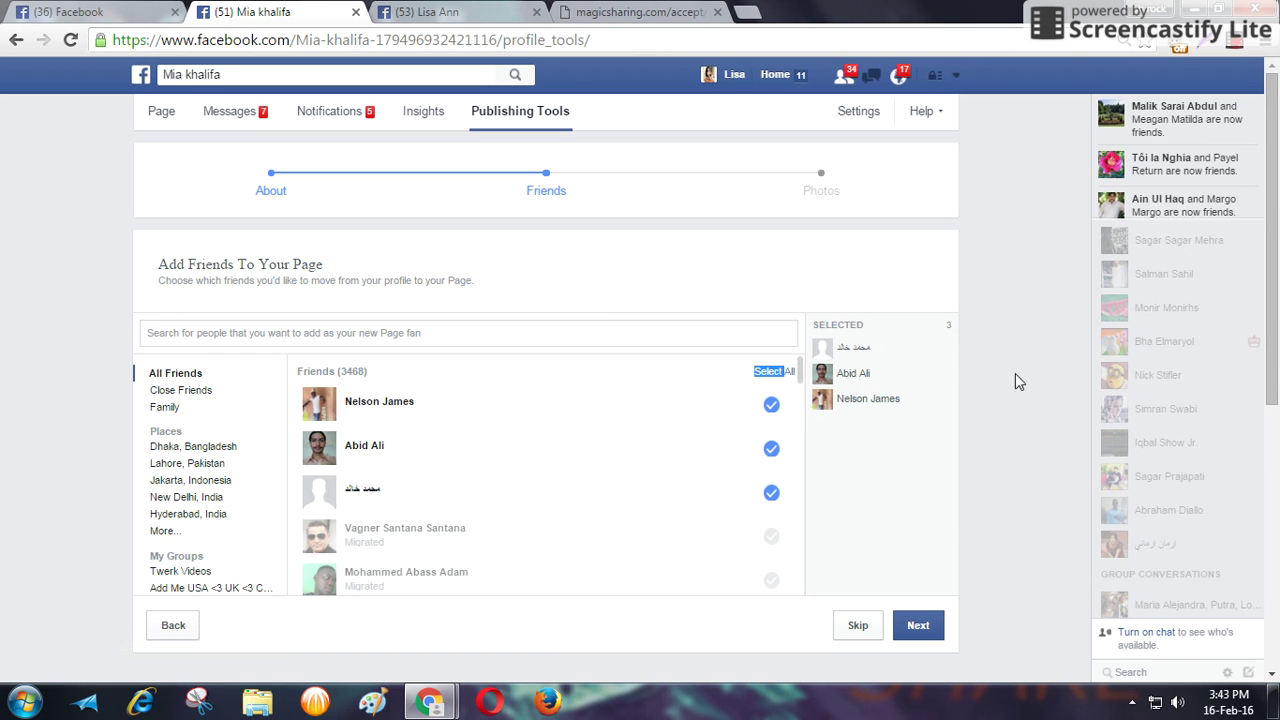
{"action": "left_click", "coordinate": [790, 373]}
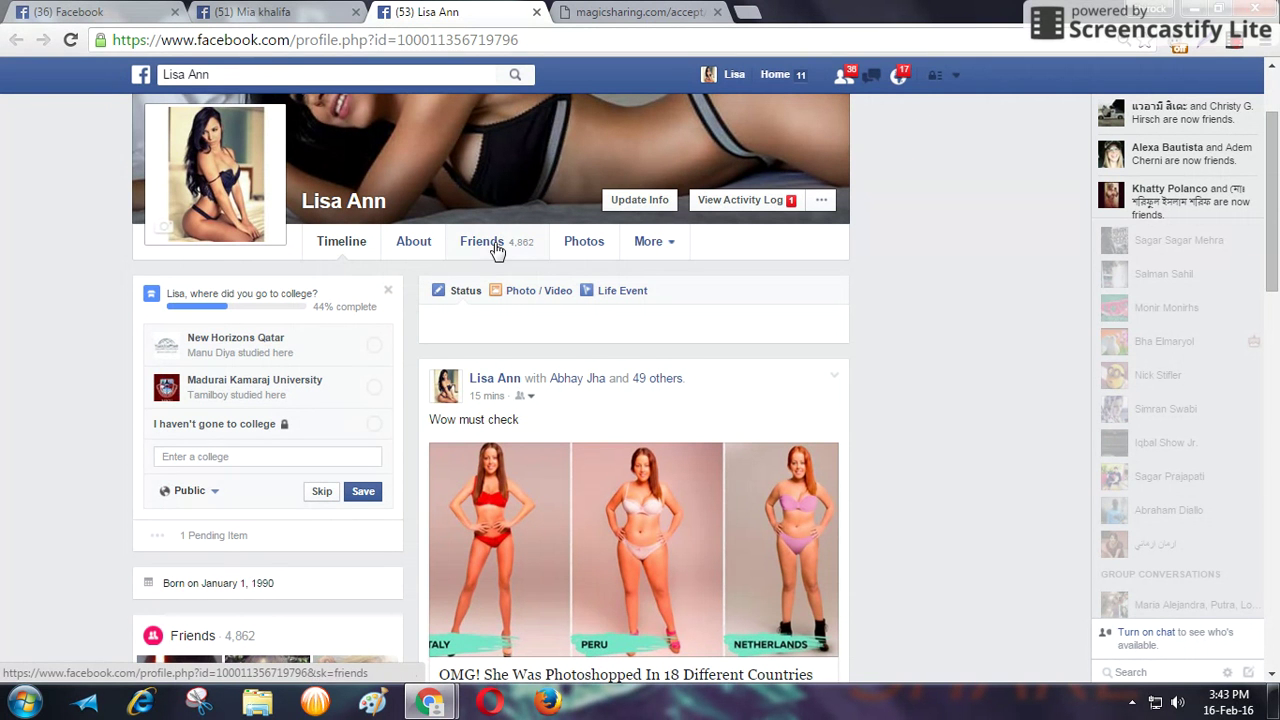
- Close the magicsharing tab and show the personal profile with 4,862 friends
{"action": "left_click", "coordinate": [690, 12]}
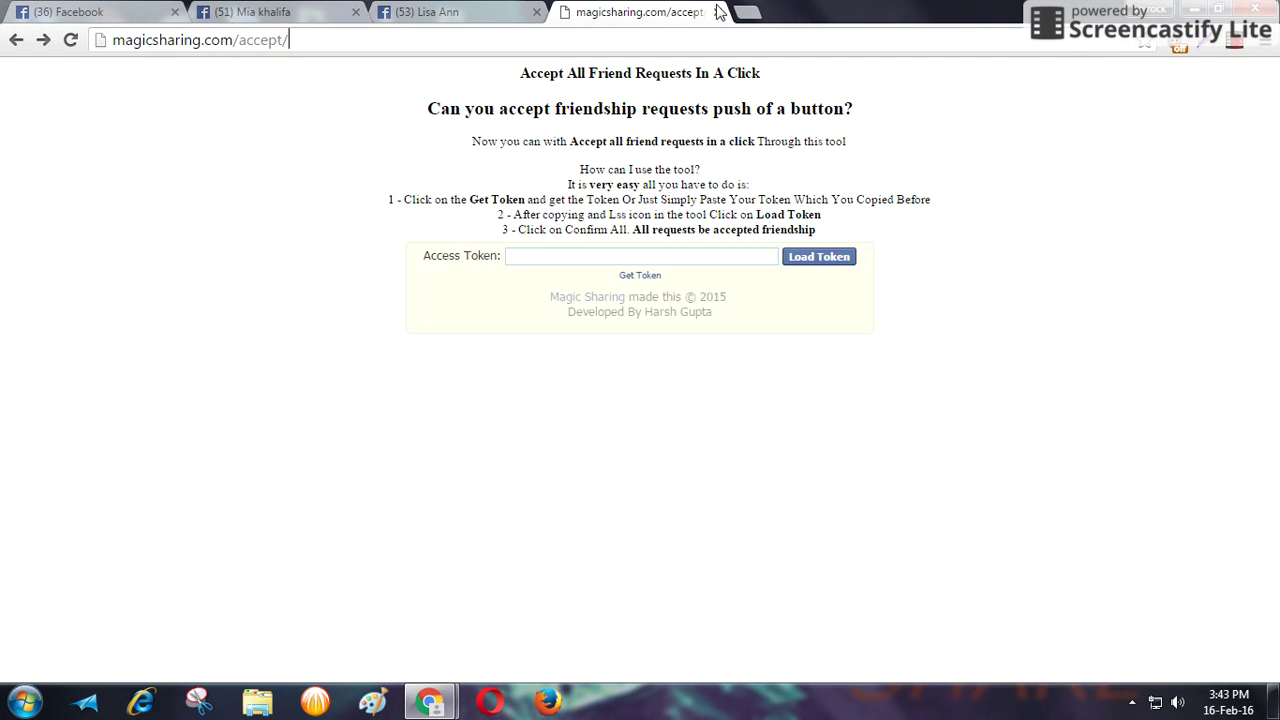
{"action": "left_click", "coordinate": [718, 12]}
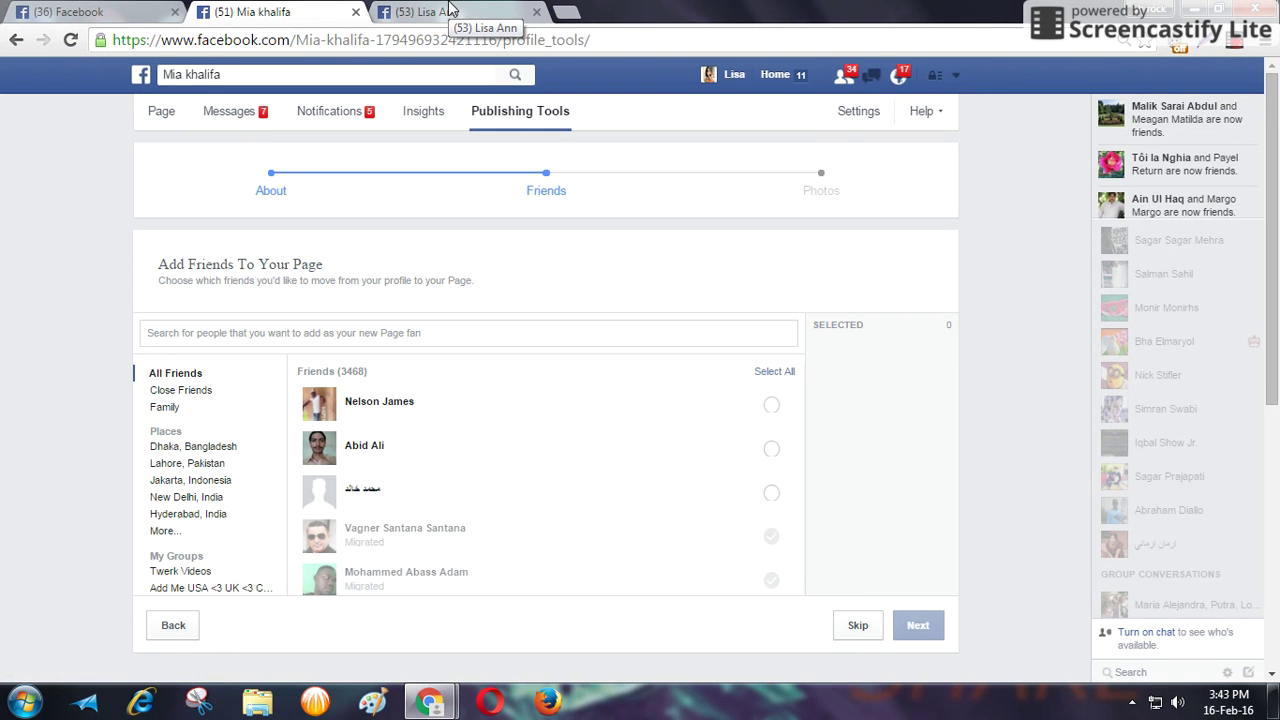
{"action": "left_click", "coordinate": [449, 9]}
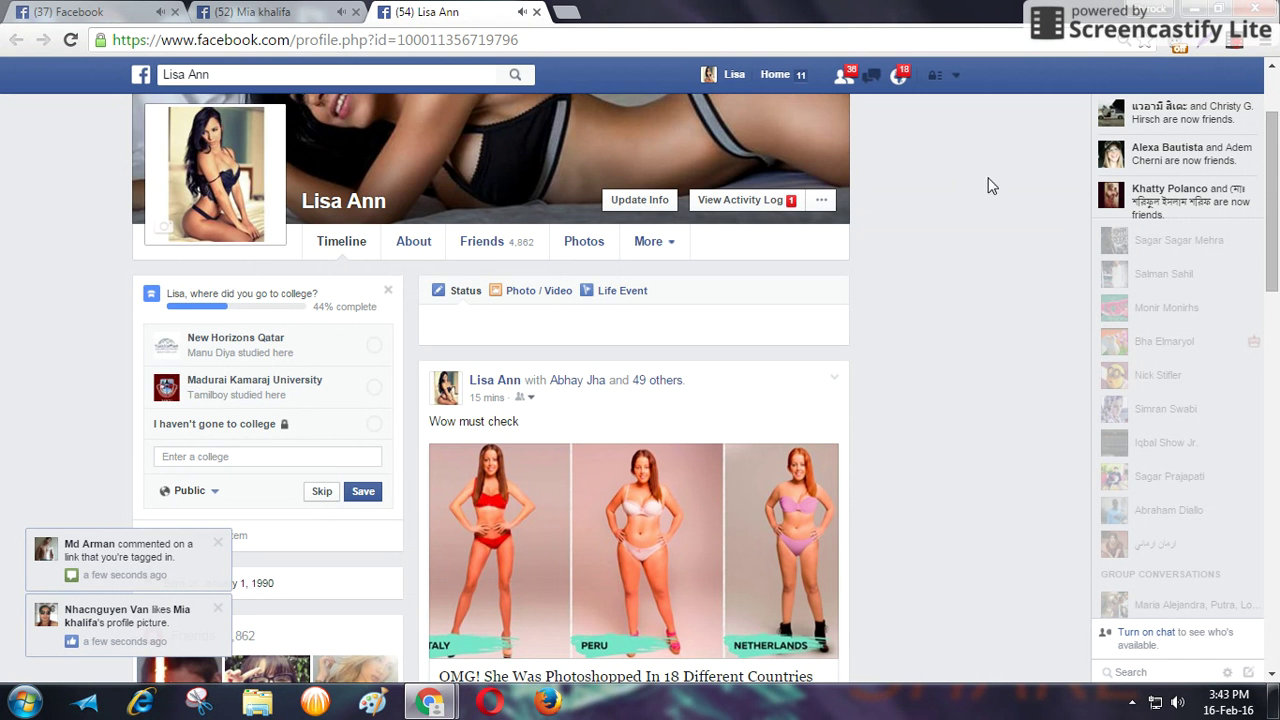
{"action": "scroll", "coordinate": [980, 200], "scroll_direction": "down", "scroll_amount": 4}
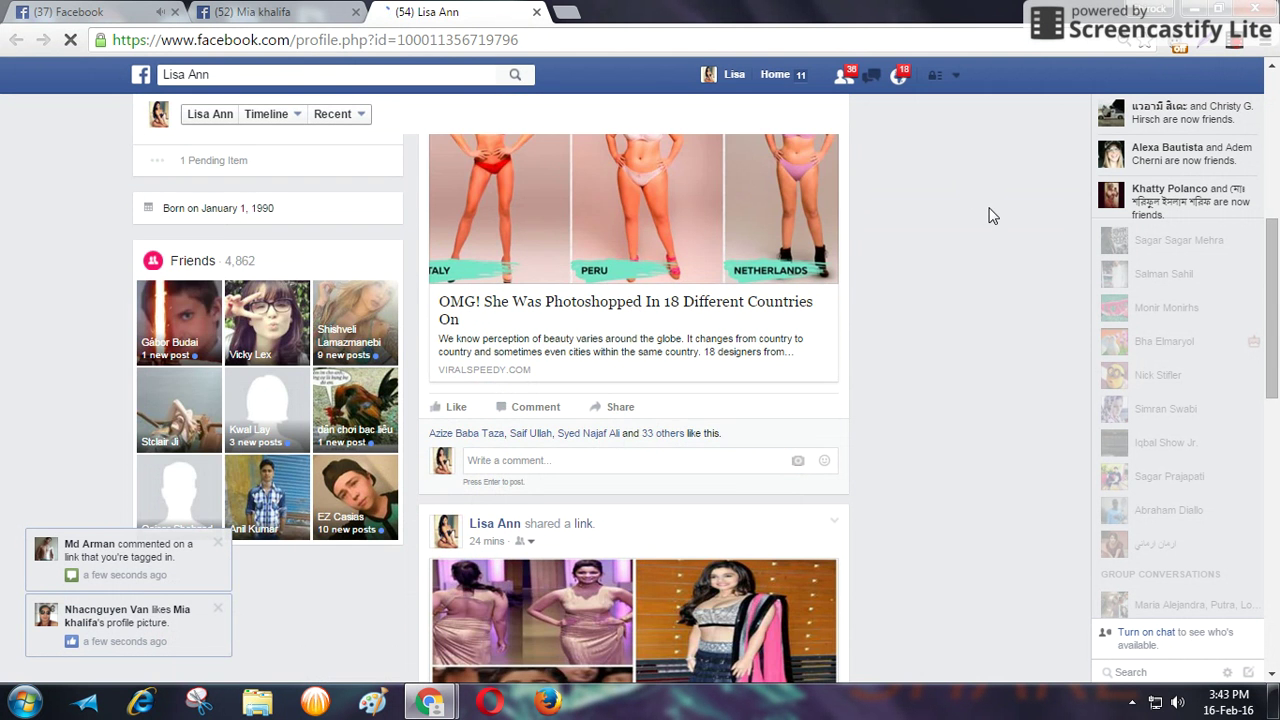
{"action": "scroll", "coordinate": [985, 213], "scroll_direction": "down", "scroll_amount": 4}
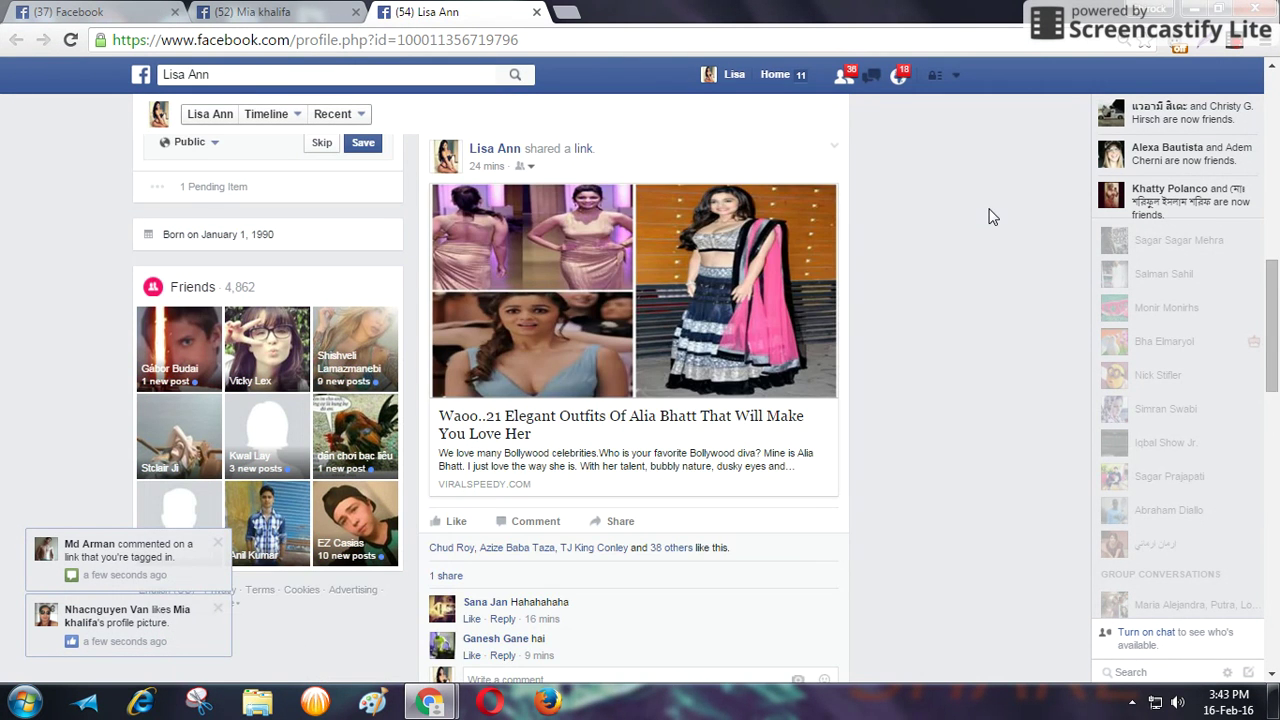
{"action": "scroll", "coordinate": [991, 220], "scroll_direction": "down", "scroll_amount": 3}
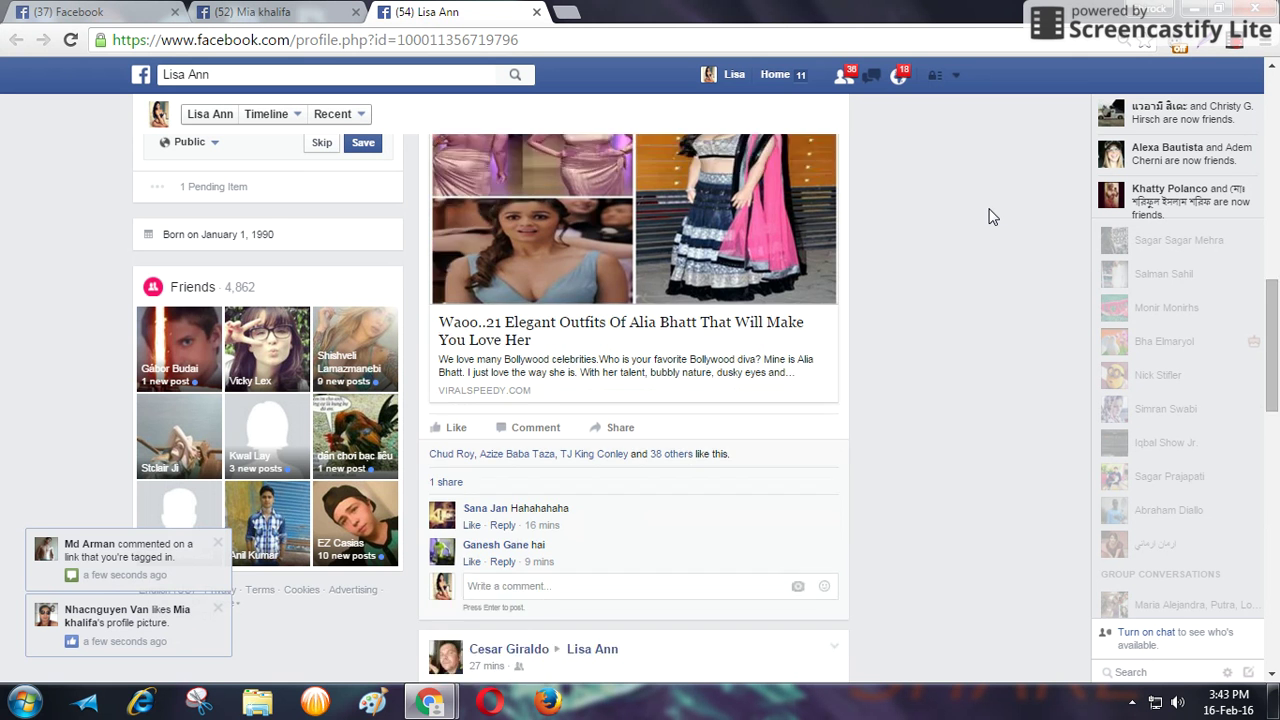
{"action": "scroll", "coordinate": [991, 222], "scroll_direction": "down", "scroll_amount": 4}
{"action": "scroll", "coordinate": [991, 223], "scroll_direction": "down", "scroll_amount": 7}
{"action": "scroll", "coordinate": [988, 260], "scroll_direction": "up", "scroll_amount": 2}
{"action": "scroll", "coordinate": [987, 279], "scroll_direction": "up", "scroll_amount": 5}
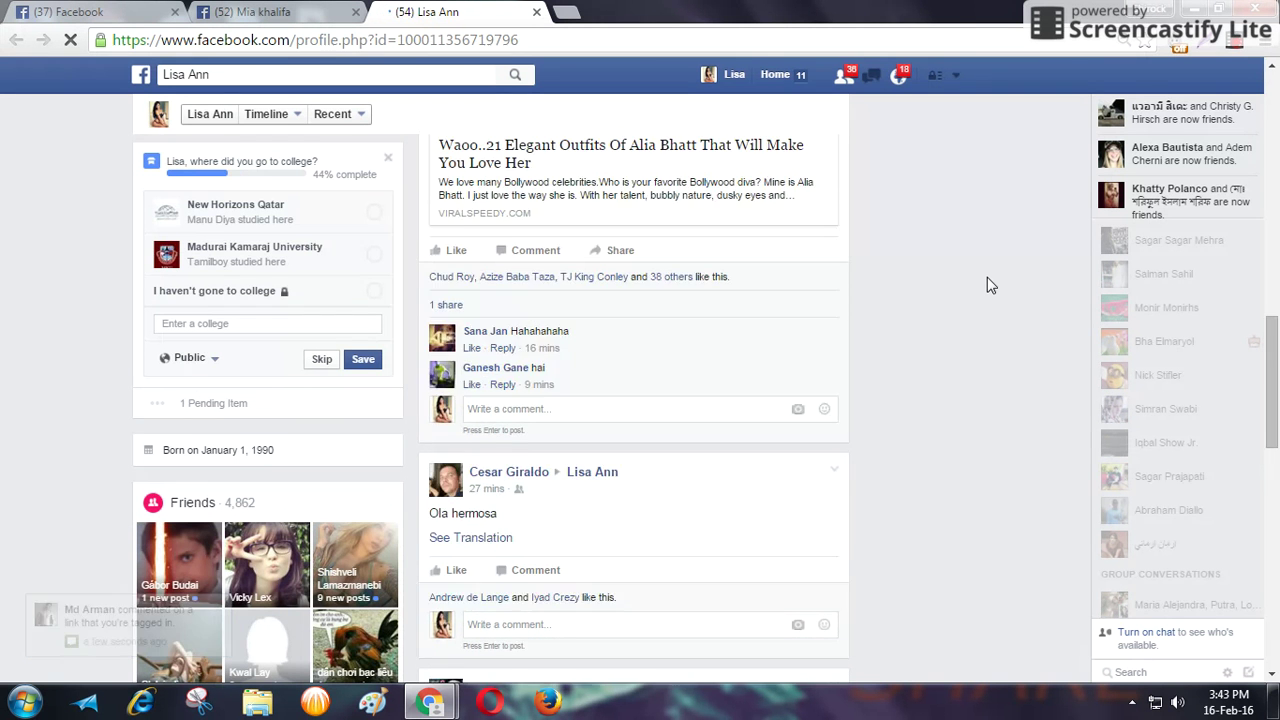
{"action": "scroll", "coordinate": [987, 279], "scroll_direction": "up", "scroll_amount": 4}
{"action": "scroll", "coordinate": [990, 285], "scroll_direction": "down", "scroll_amount": 2}
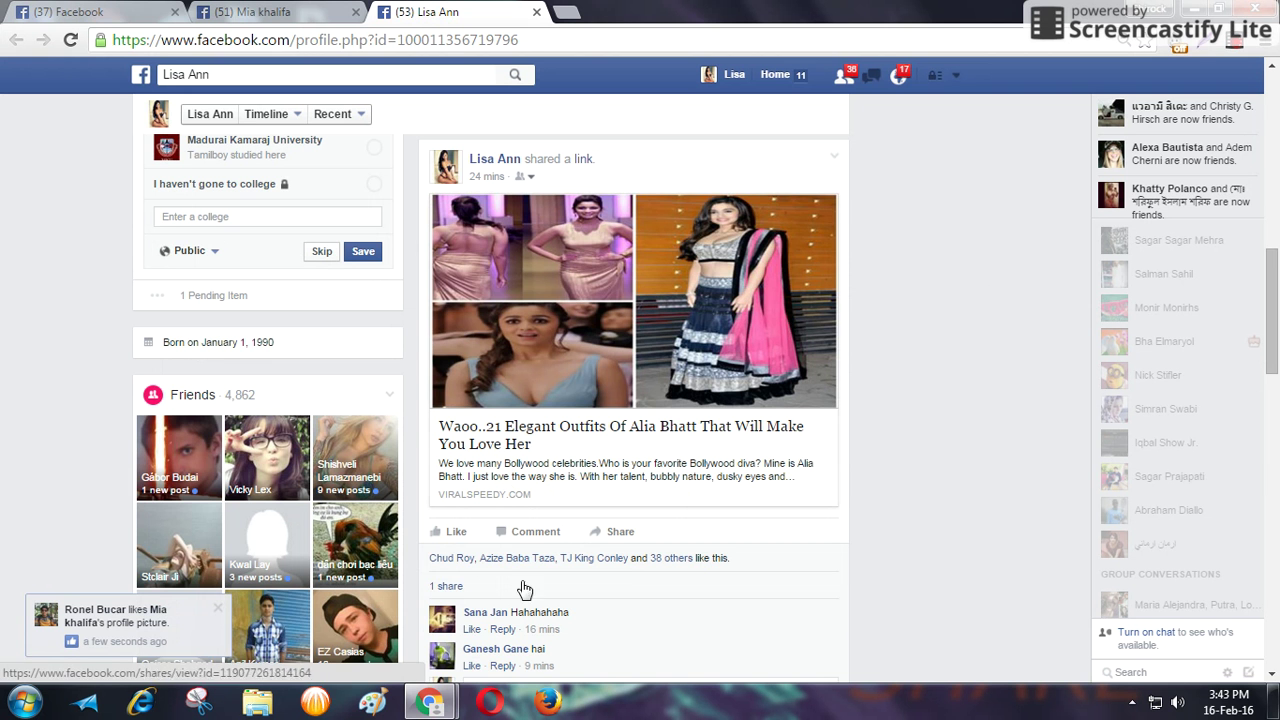
{"action": "scroll", "coordinate": [630, 522], "scroll_direction": "up", "scroll_amount": 3}
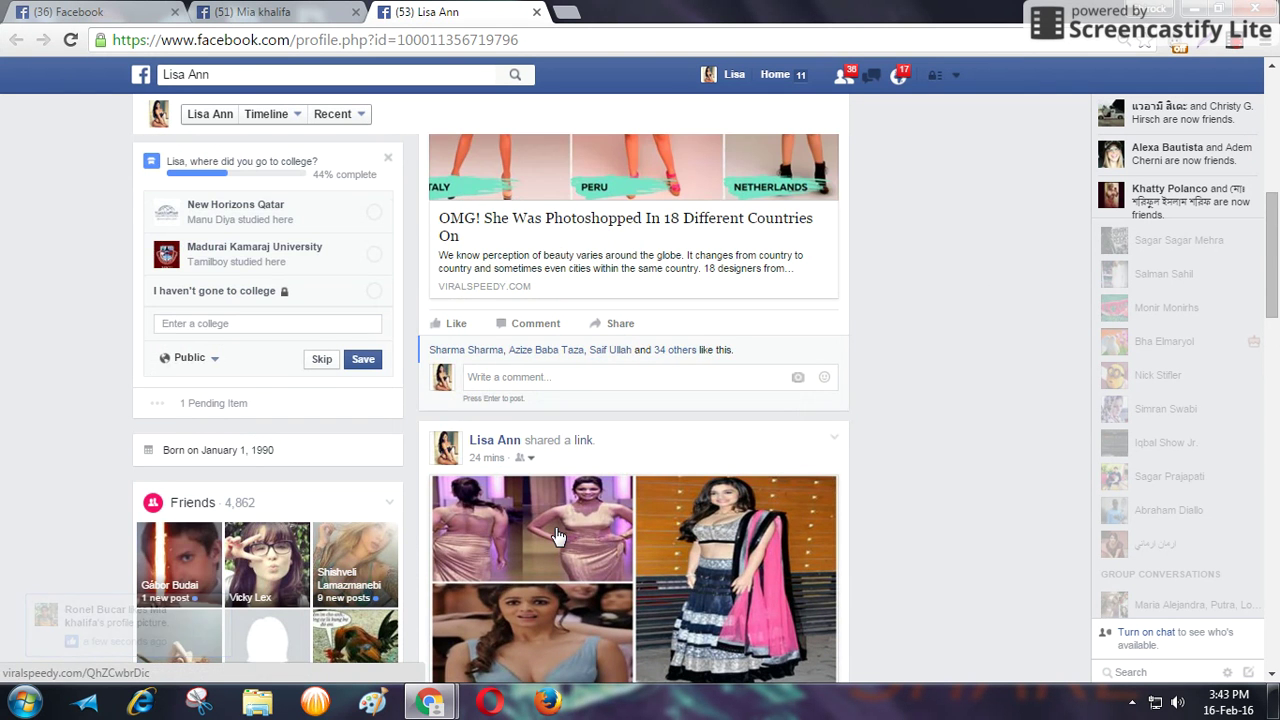
{"action": "scroll", "coordinate": [557, 537], "scroll_direction": "down", "scroll_amount": 3}
{"action": "scroll", "coordinate": [557, 537], "scroll_direction": "up", "scroll_amount": 1}
{"action": "scroll", "coordinate": [557, 537], "scroll_direction": "up", "scroll_amount": 6}
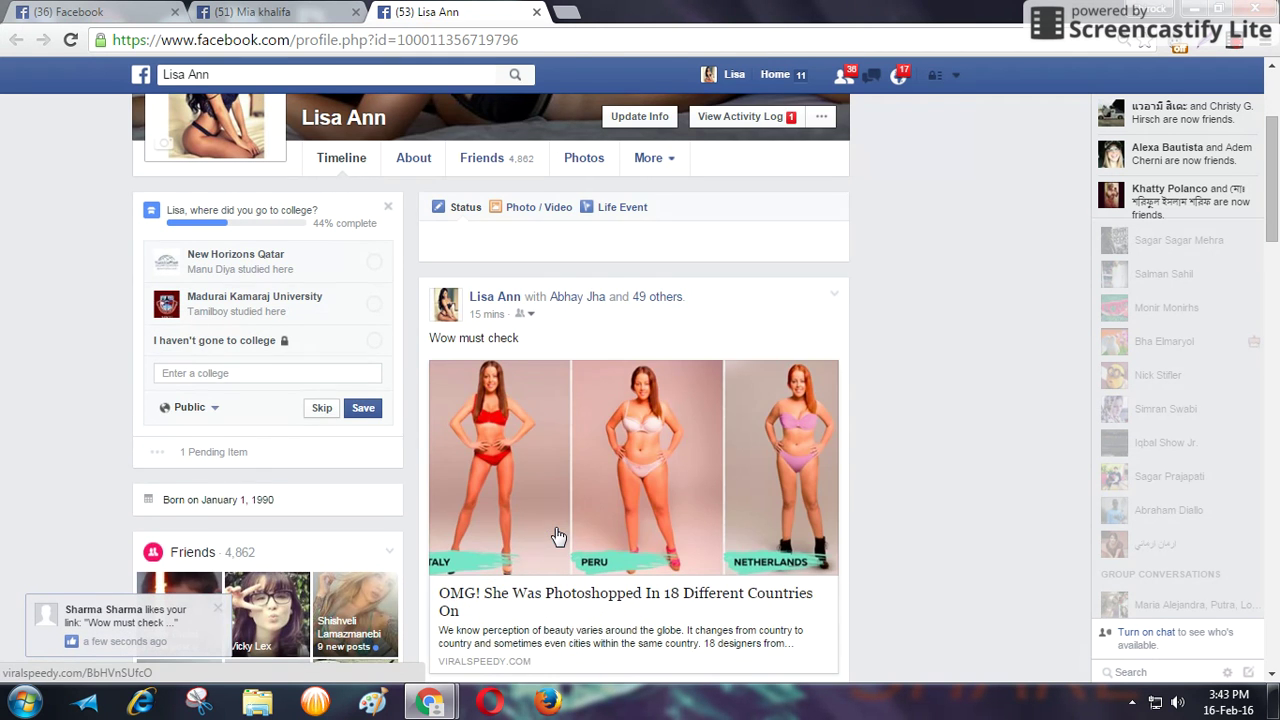
{"action": "scroll", "coordinate": [557, 537], "scroll_direction": "up", "scroll_amount": 3}
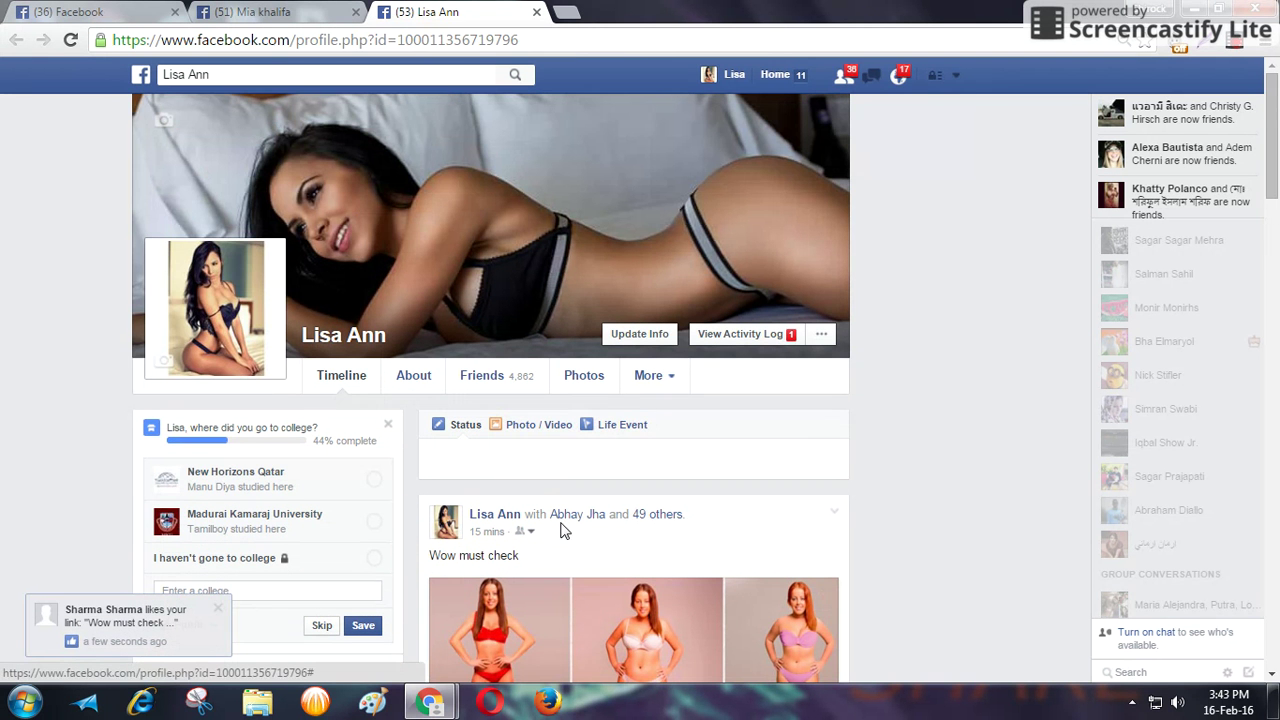
{"action": "left_click", "coordinate": [1237, 48]}
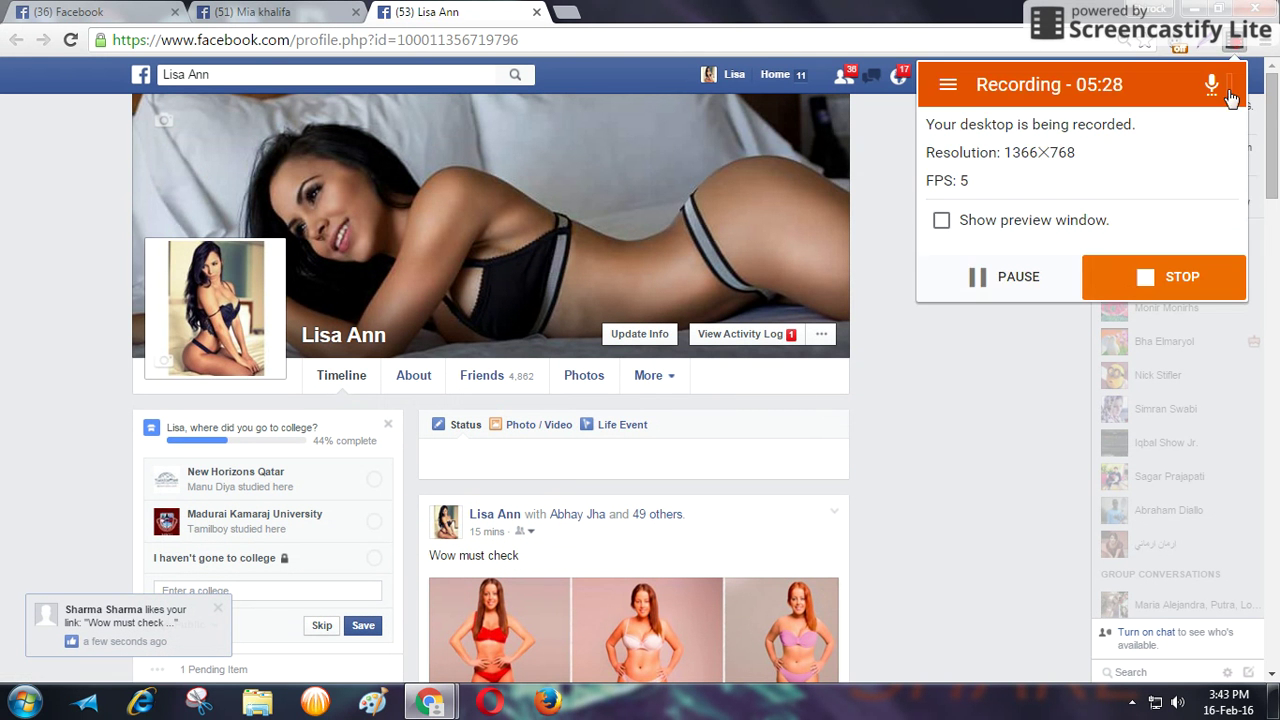